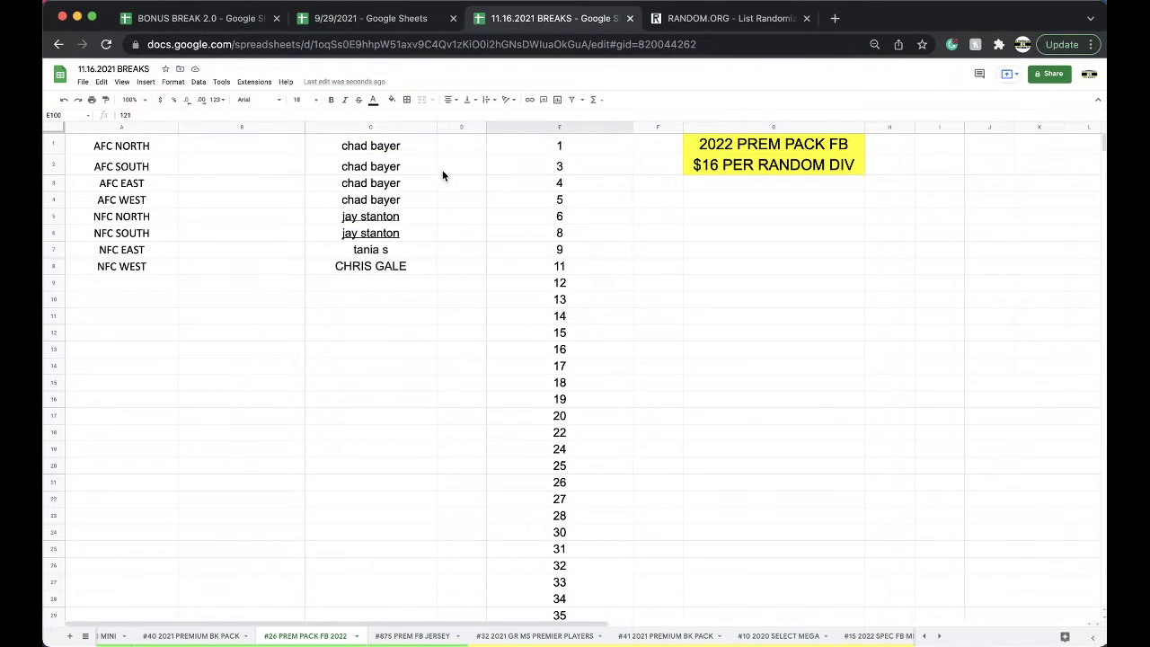
Step: Select the numbers in column E and switch to the RANDOM.ORG list randomizer
left_click(556, 128)
left_click(667, 18)
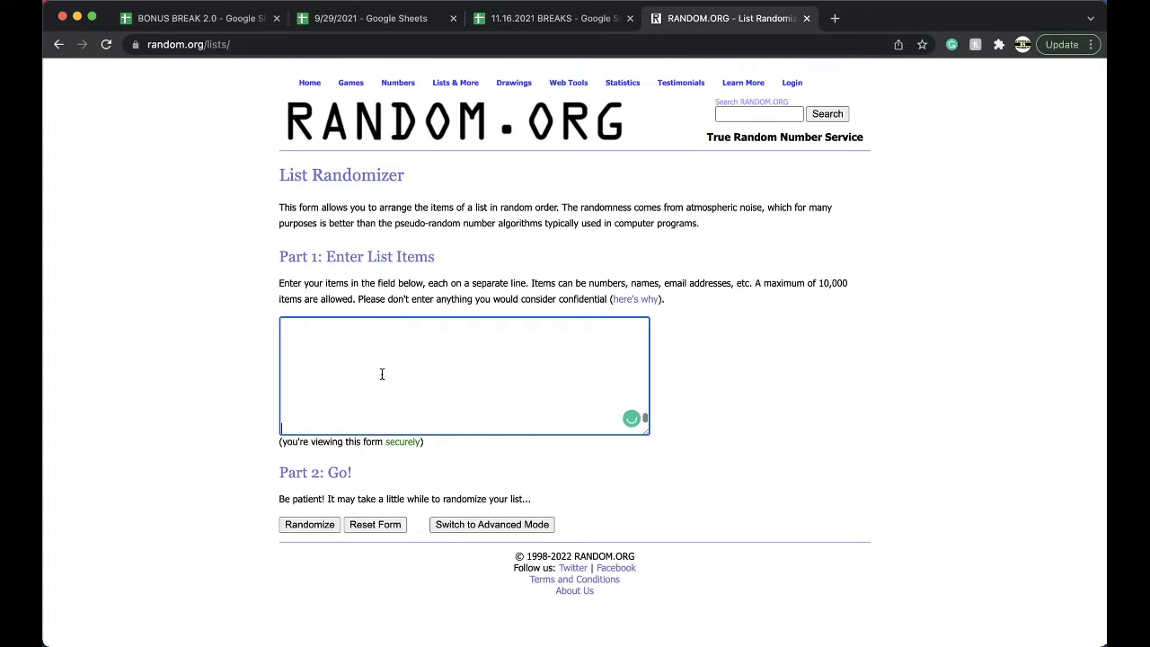
Step: Shuffle the 130 numbers and re-randomize with Again! until run four times
left_click(303, 524)
scroll(301, 539, "down", 15)
left_click(300, 631)
scroll(316, 582, "down", 10)
scroll(316, 582, "down", 5)
left_click(292, 556)
scroll(299, 551, "down", 15)
left_click(299, 549)
scroll(299, 549, "down", 10)
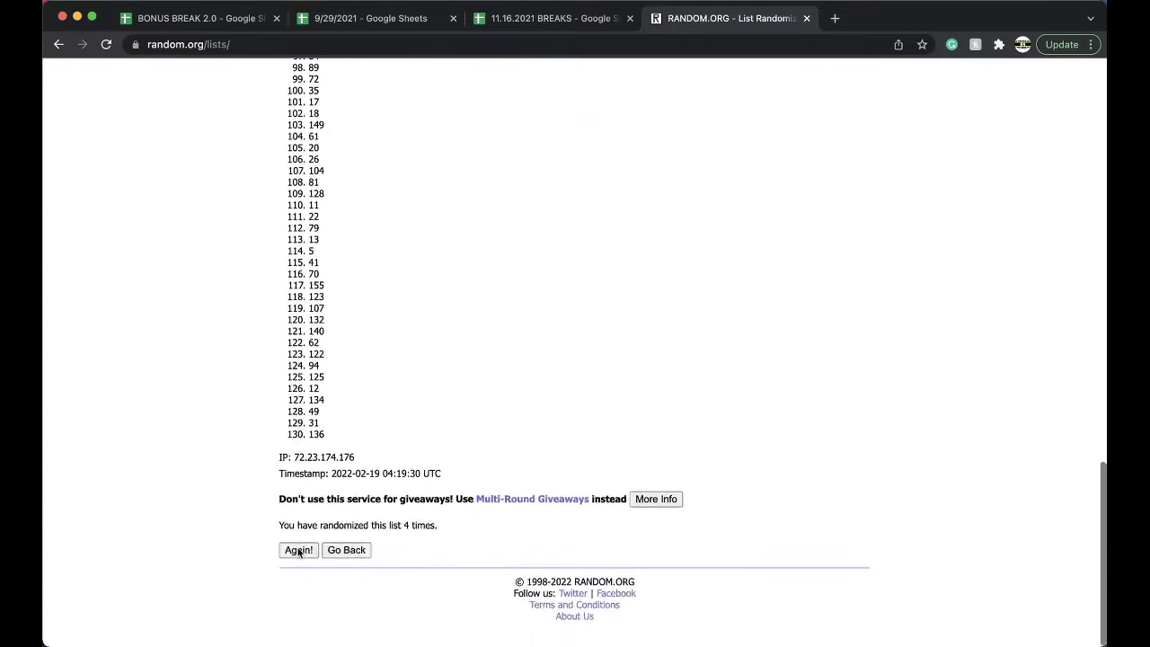
Step: Shuffle once more, then fill cell E91 (107) on the BREAKS sheet with yellow
left_click(300, 548)
left_click(563, 18)
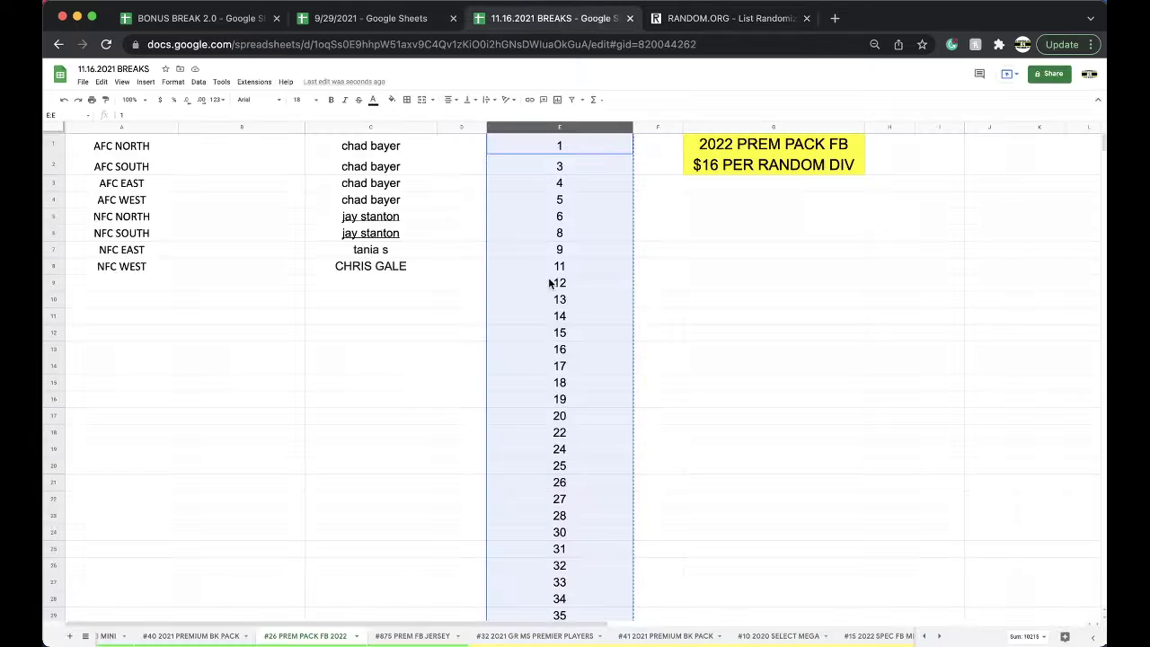
scroll(552, 287, "down", 15)
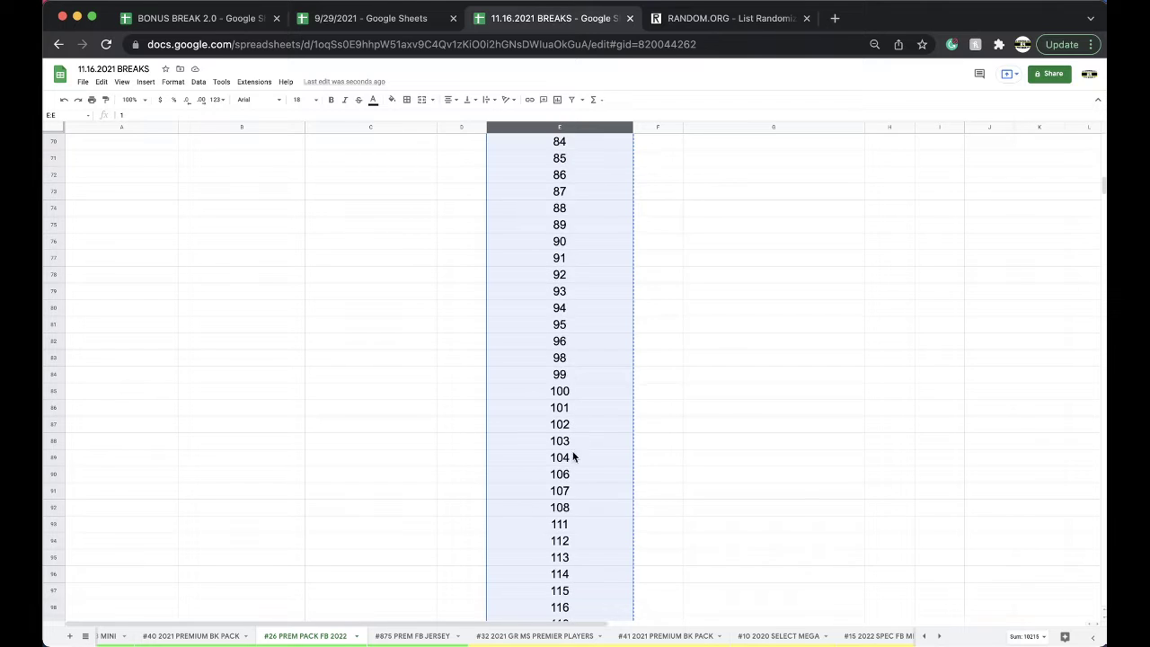
left_click(573, 492)
left_click(392, 100)
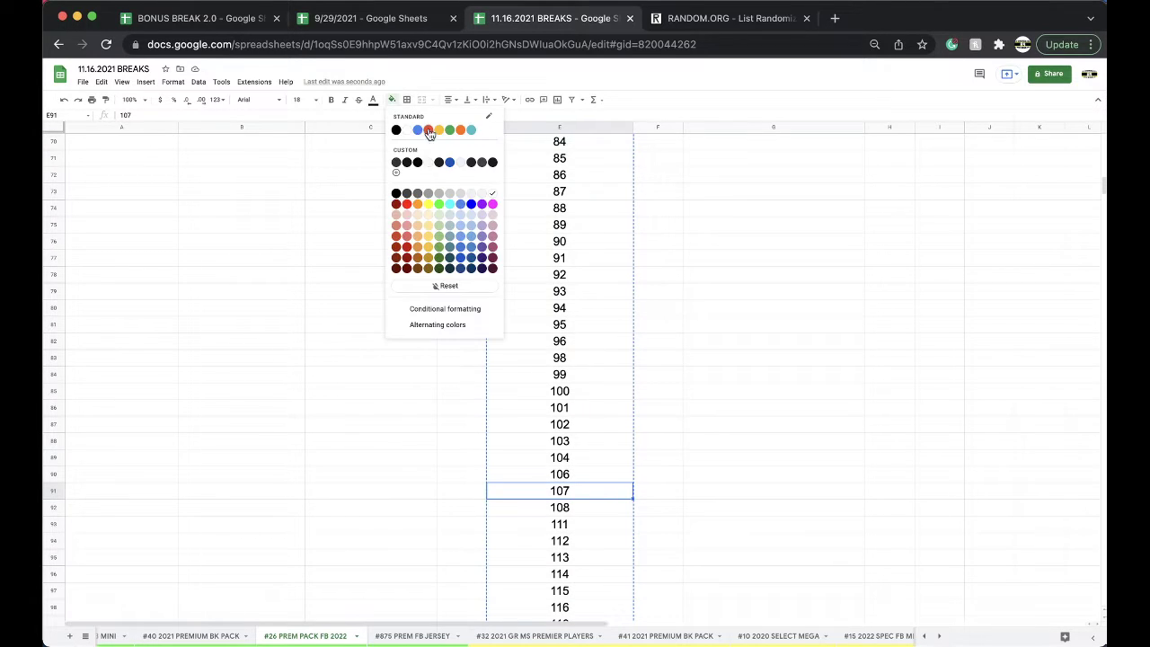
left_click(440, 131)
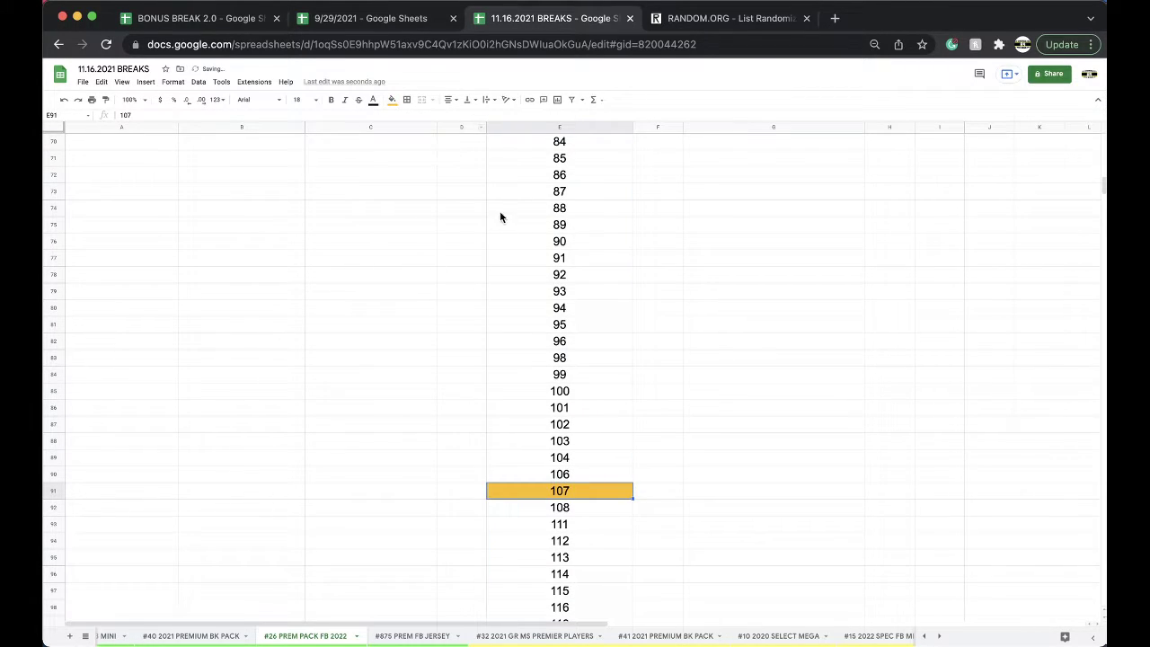
Step: Duplicate the #26 sheet and rename the copy to '#27 PREM PACK FB 2022'
left_click(353, 639)
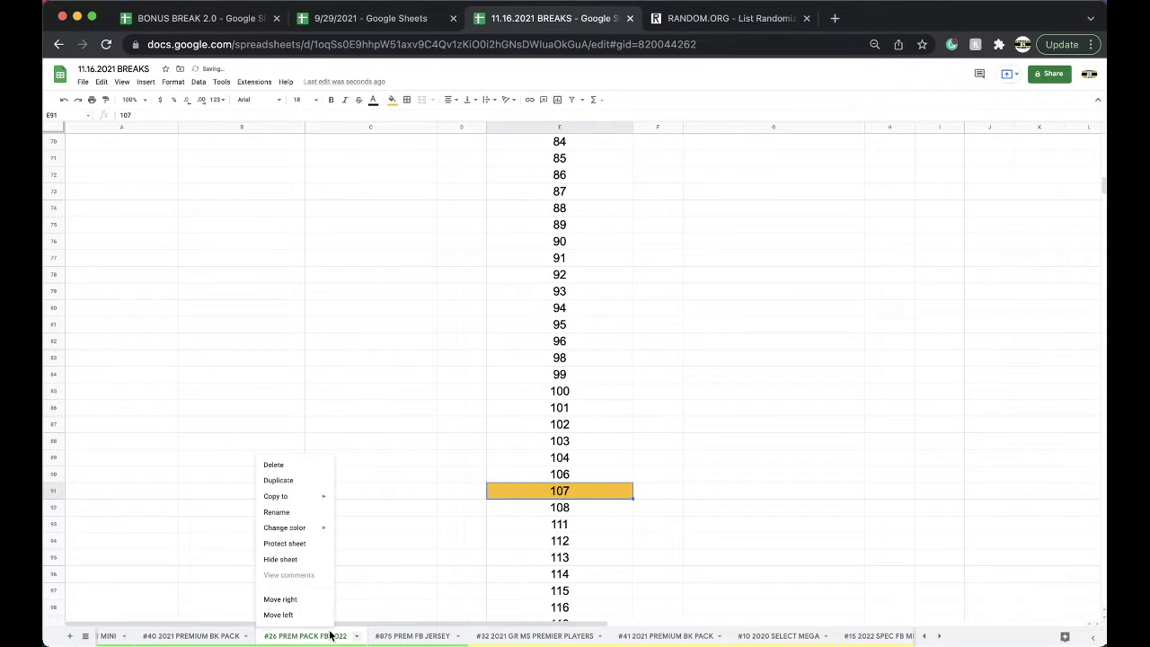
key("Return")
double_click(421, 637)
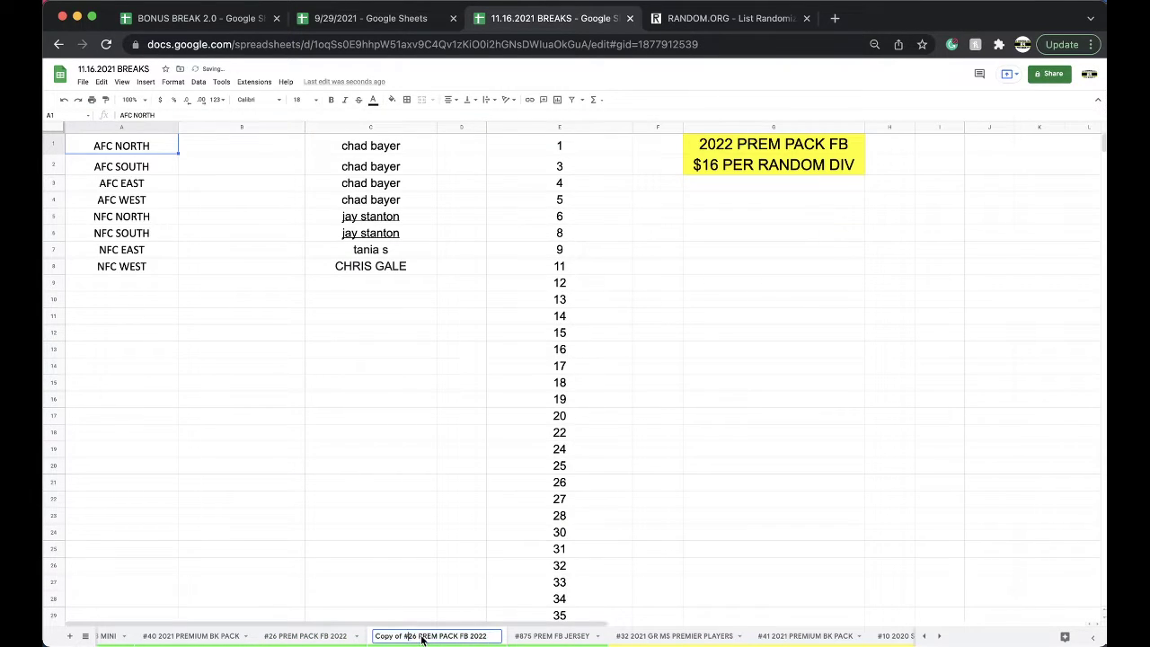
key("BackSpace")
key("BackSpace")
key("BackSpace")
type("#27")
key("Delete")
key("Delete")
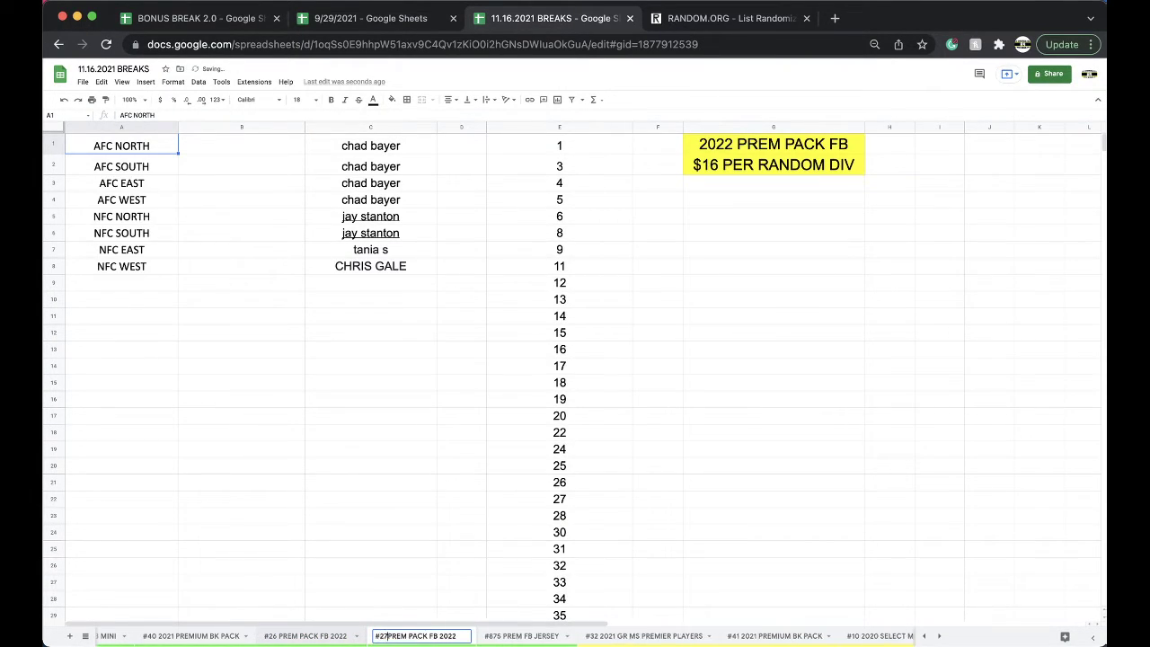
left_click(315, 536)
double_click(388, 638)
left_click(388, 638)
key("Return")
Step: Clear the owner names from column C of the #27 sheet
right_click(417, 634)
mouse_move(400, 528)
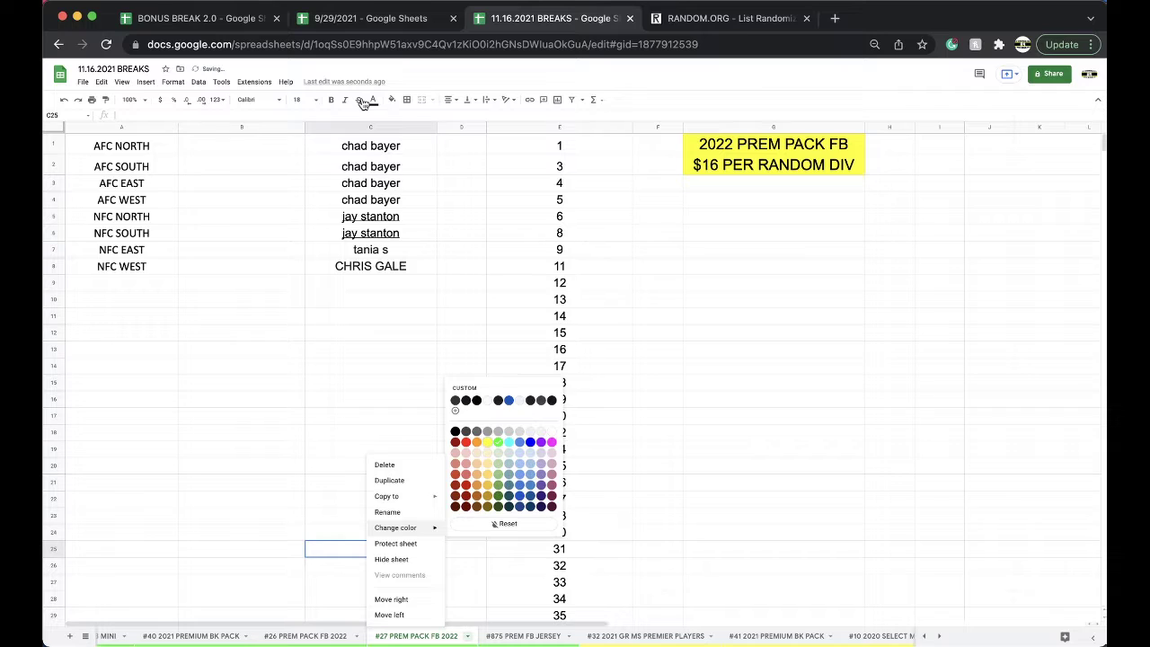
left_click(360, 127)
key("Delete")
Step: Delete the row holding 107 and move the #27 tab after #32 2021 GR MS PREMIER PLAYERS
scroll(530, 315, "down", 3)
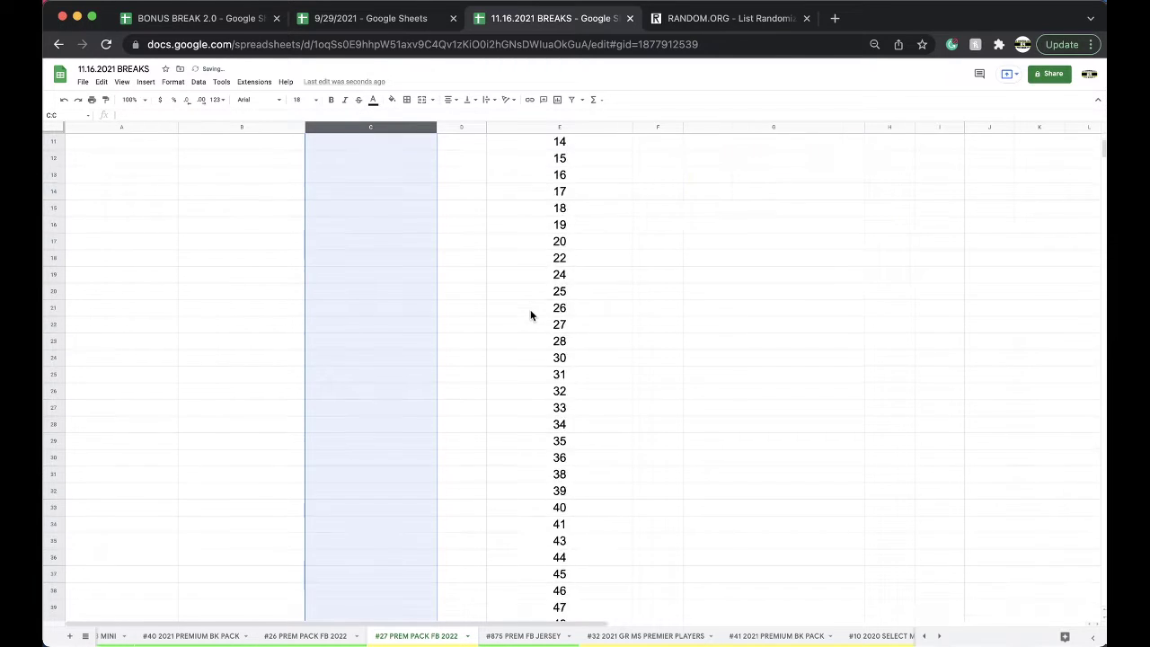
scroll(530, 316, "down", 15)
left_click(576, 309)
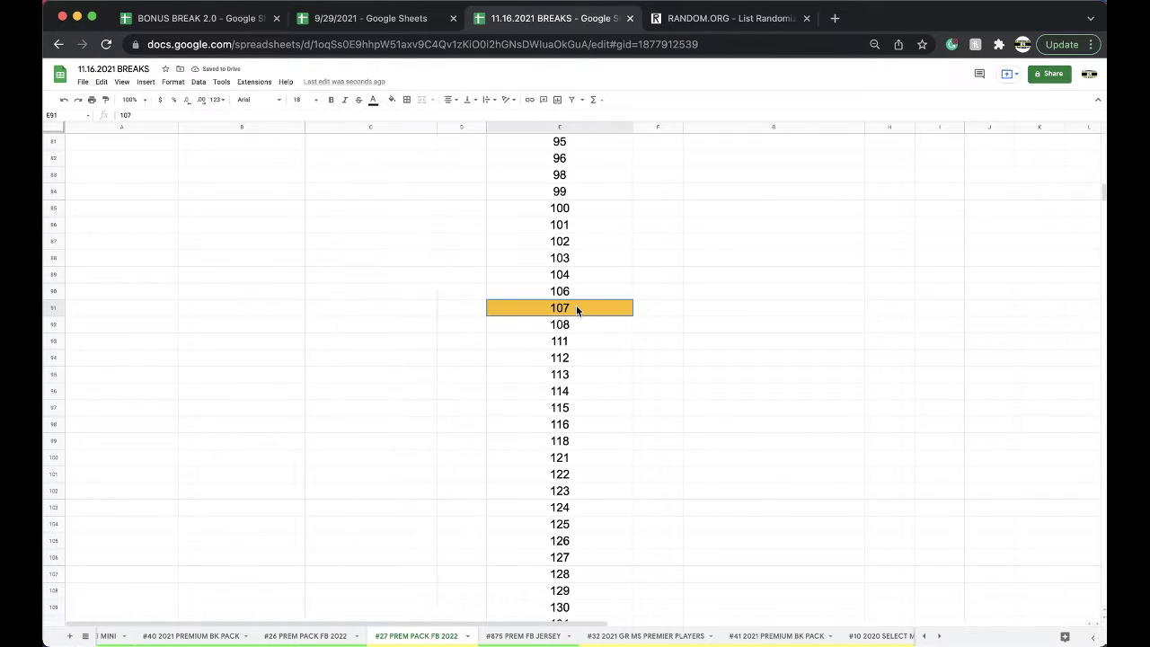
right_click(576, 308)
left_click(585, 444)
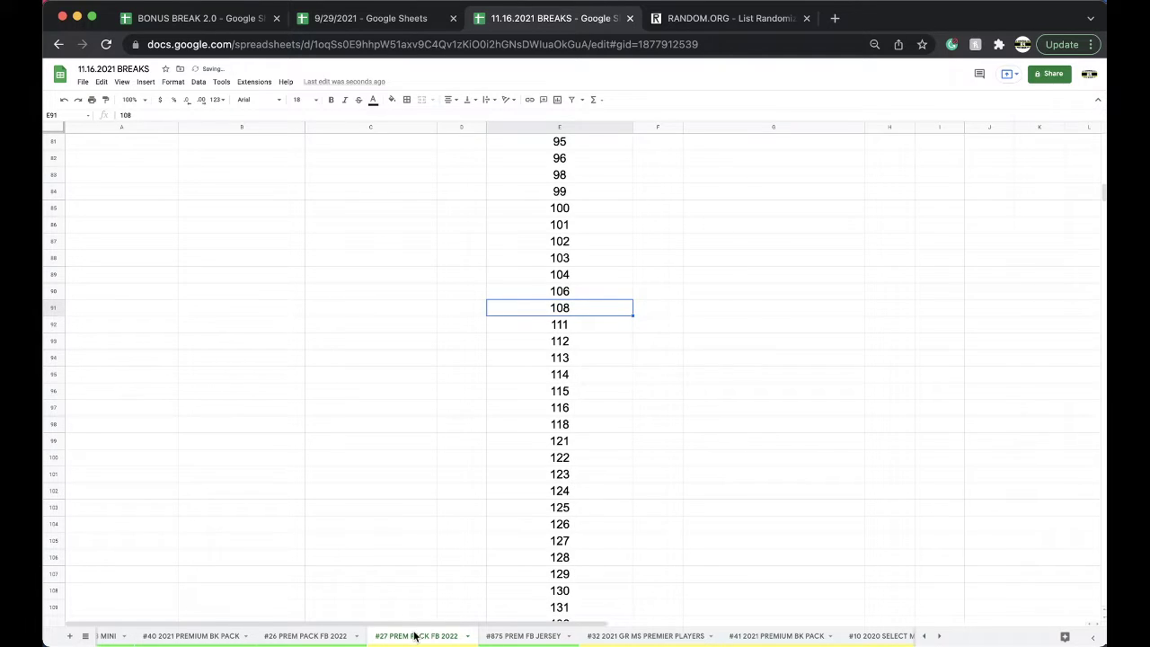
left_click_drag(416, 635, 693, 637)
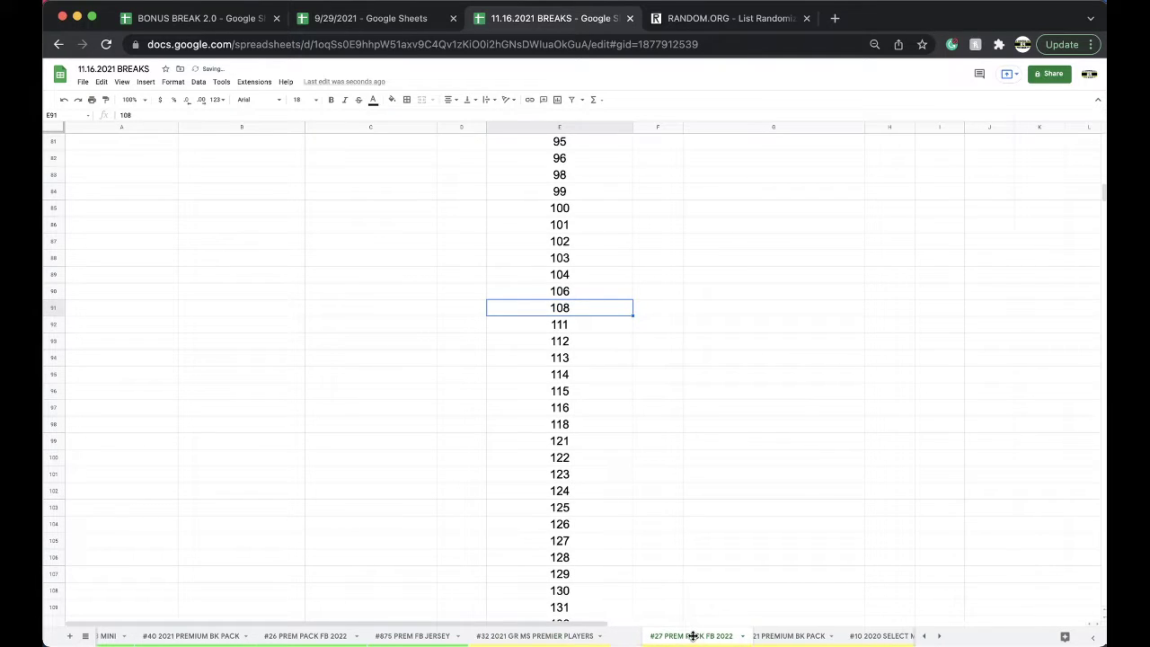
Step: Return to the top of the #26 PREM PACK FB 2022 sheet
left_click(284, 638)
scroll(334, 494, "up", 15)
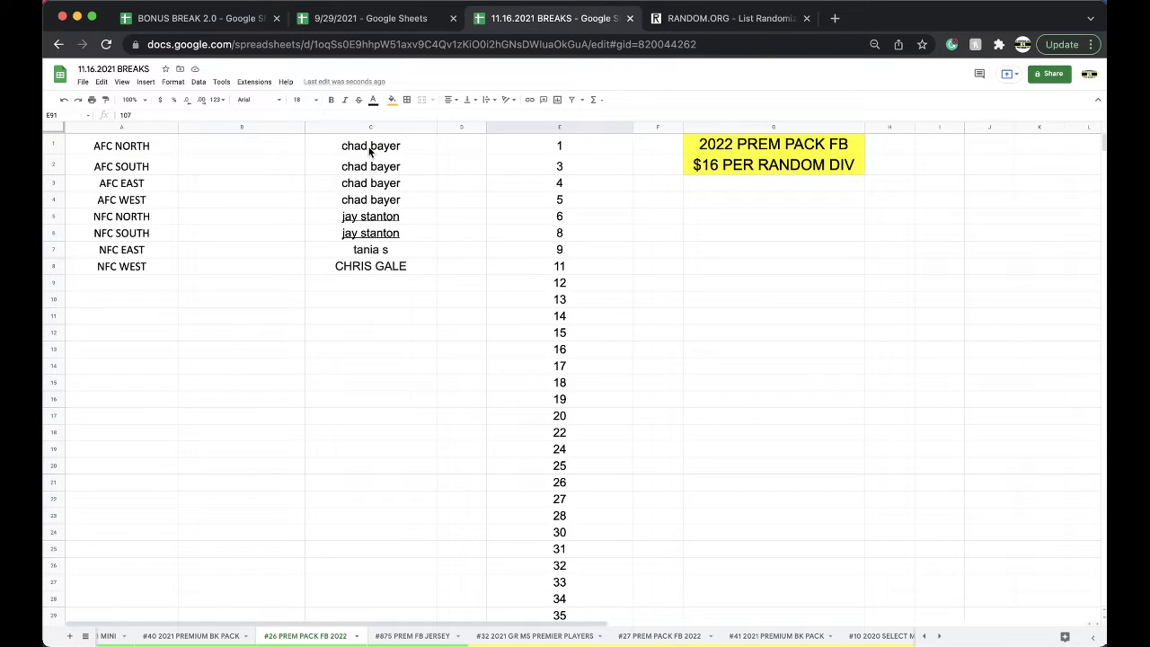
Step: Copy the eight owner names from C1:C8 into a fresh RANDOM.ORG list randomizer
left_click_drag(374, 149, 376, 273)
key("ctrl+c")
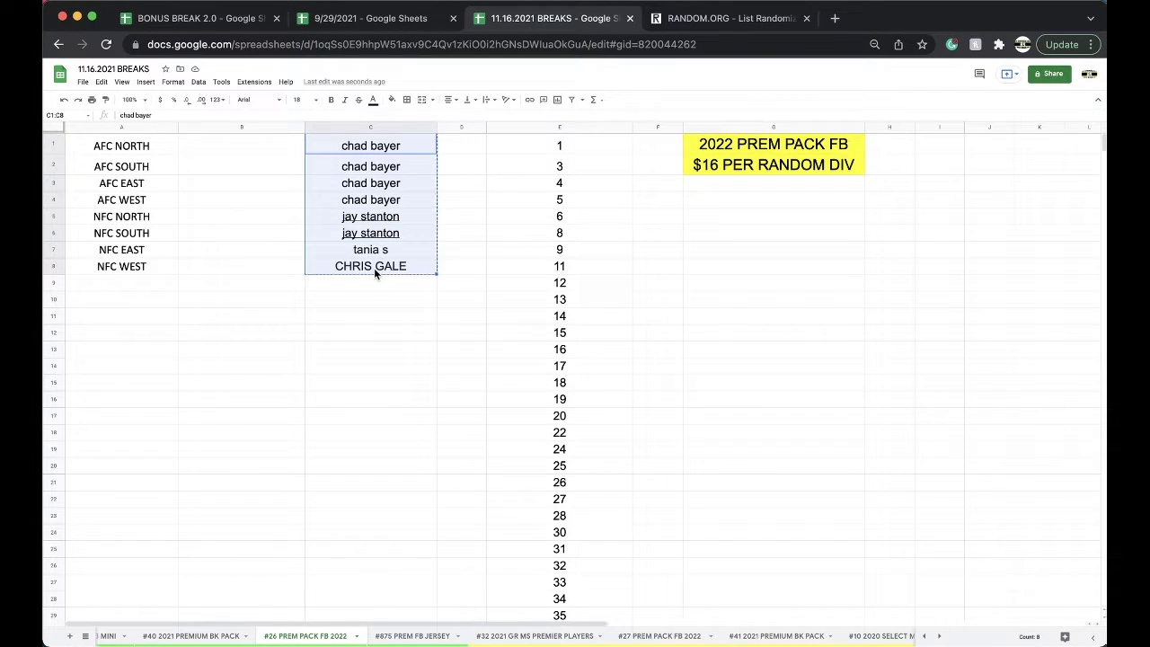
left_click(677, 25)
left_click(649, 44)
key("Return")
left_click(386, 369)
key("ctrl+v")
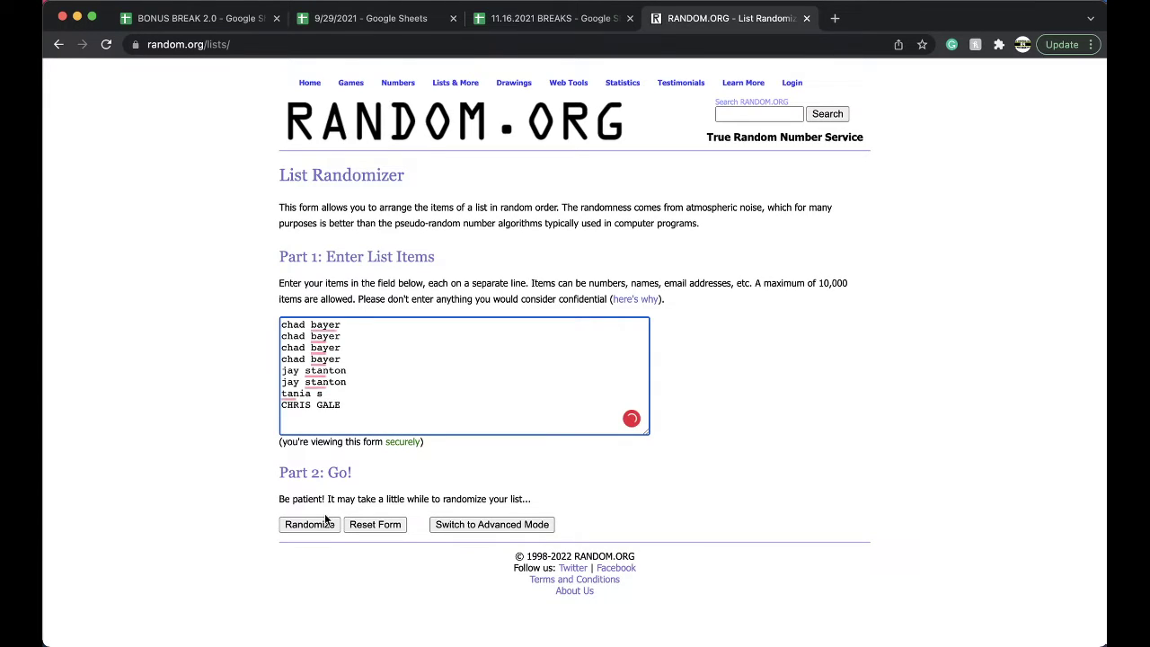
Step: Randomize the eight names five times and select the shuffled result
left_click(309, 525)
left_click(299, 402)
left_click(298, 428)
left_click(298, 427)
left_click(297, 428)
mouse_move(304, 228)
left_mouse_down()
mouse_move(375, 298)
mouse_move(374, 311)
left_mouse_up()
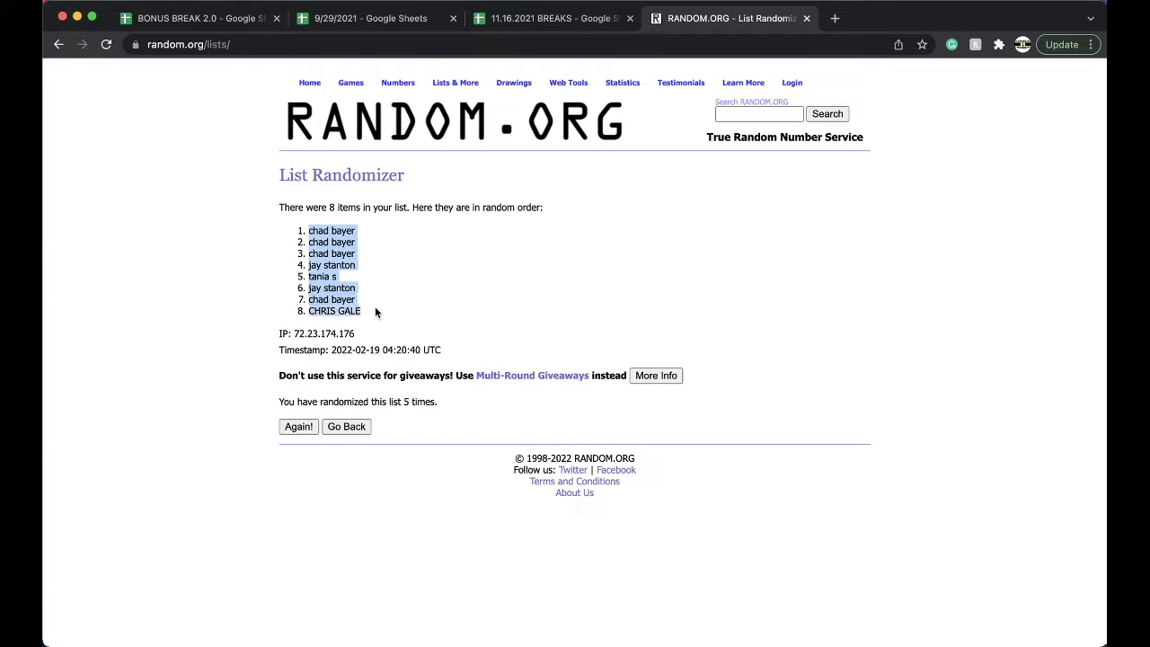
Step: Paste the shuffled names into B1:B8 beside the divisions and check each one
left_click(523, 13)
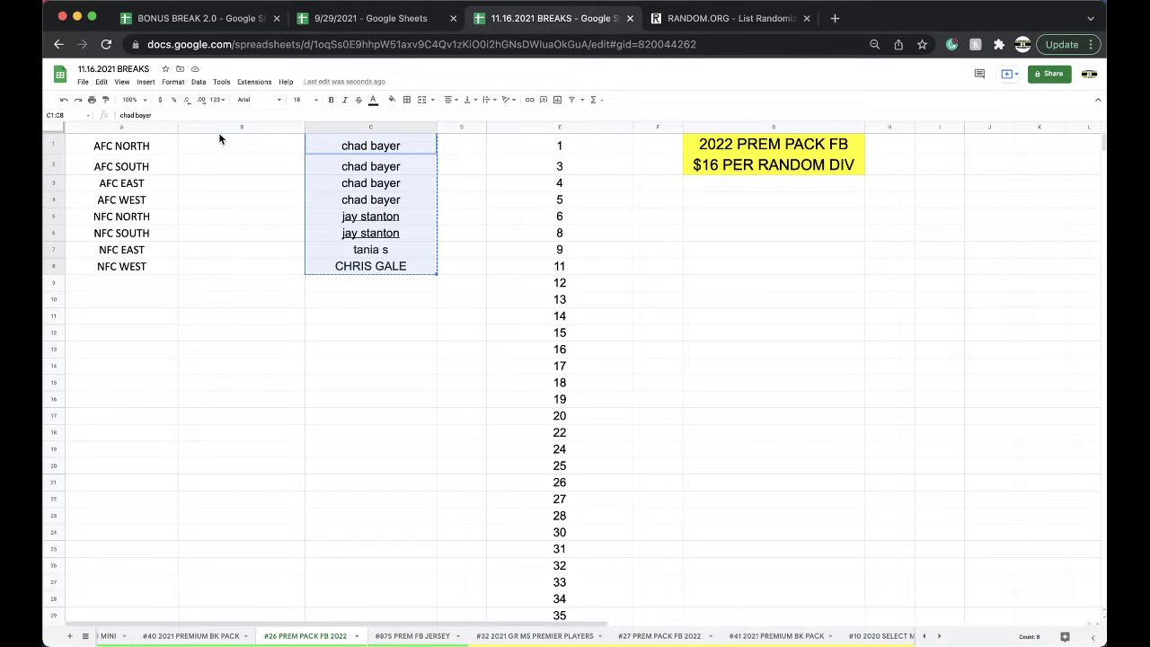
left_click(218, 140)
key("ctrl+v")
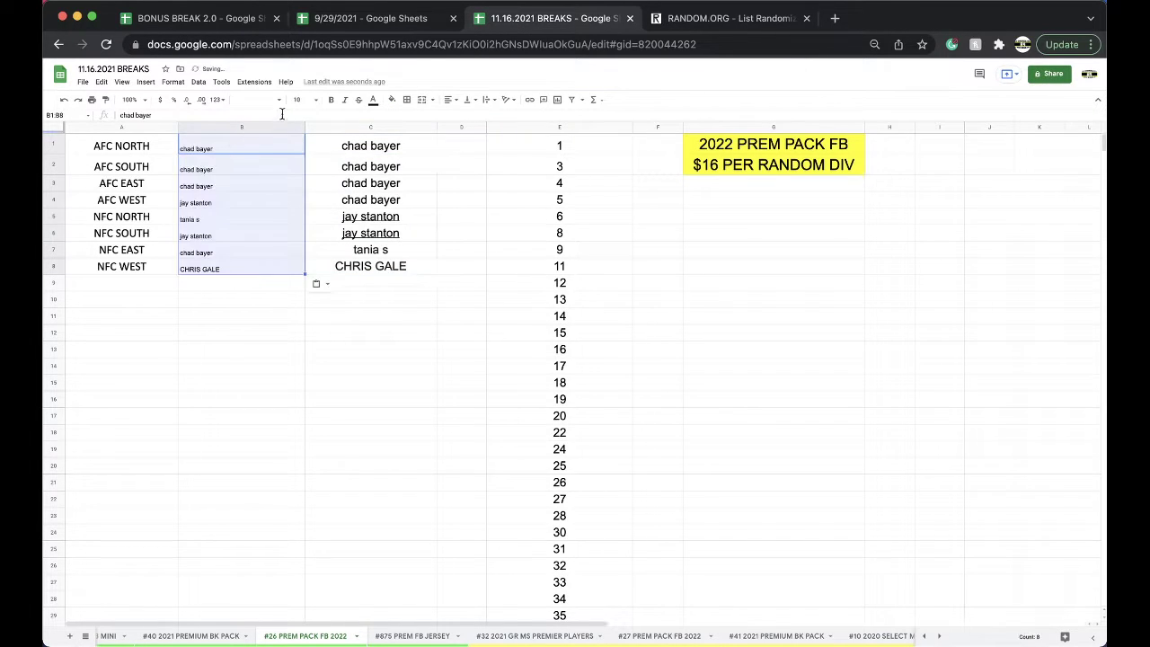
left_click(232, 150)
key("Down")
key("Down")
left_click(241, 200)
left_click(241, 216)
left_click(240, 233)
left_click(241, 250)
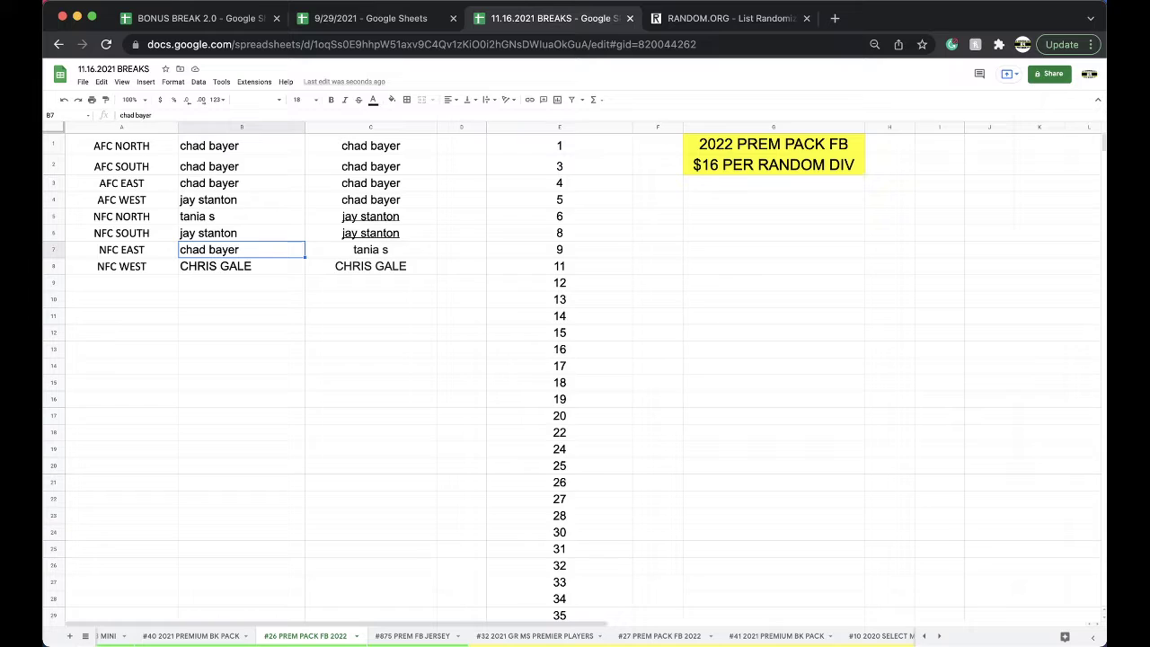
key("Down")
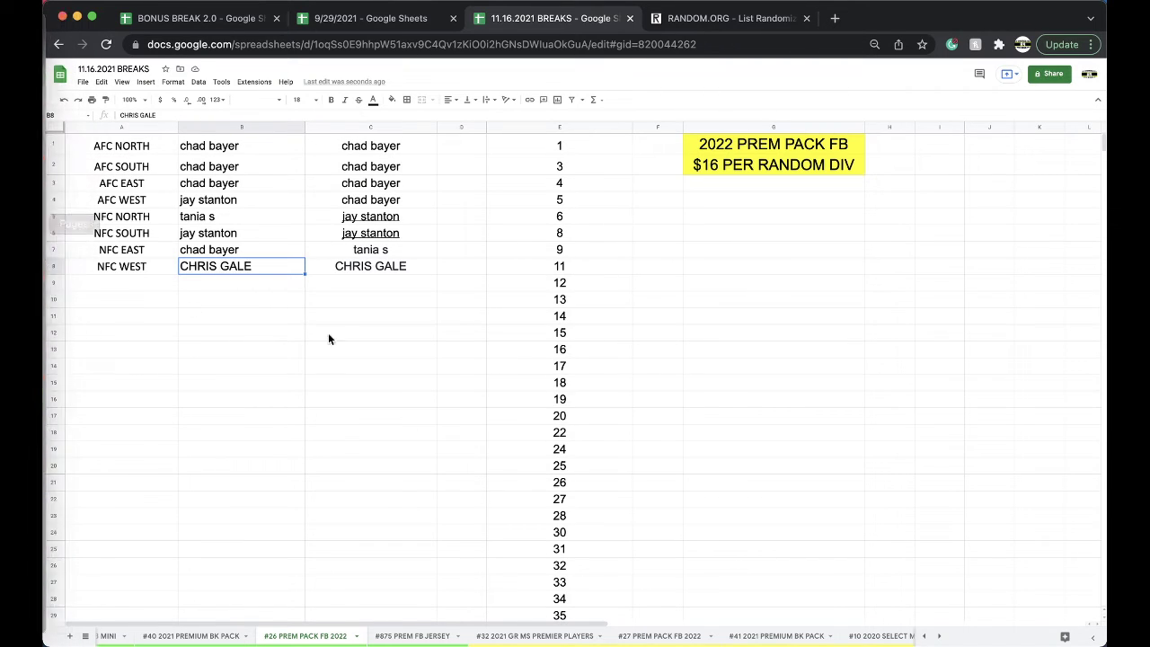
Step: On the #41 2021 PREMIUM BK PACK sheet, enter the buyer's name in C13 beside the Los Angeles Clippers
left_click(728, 639)
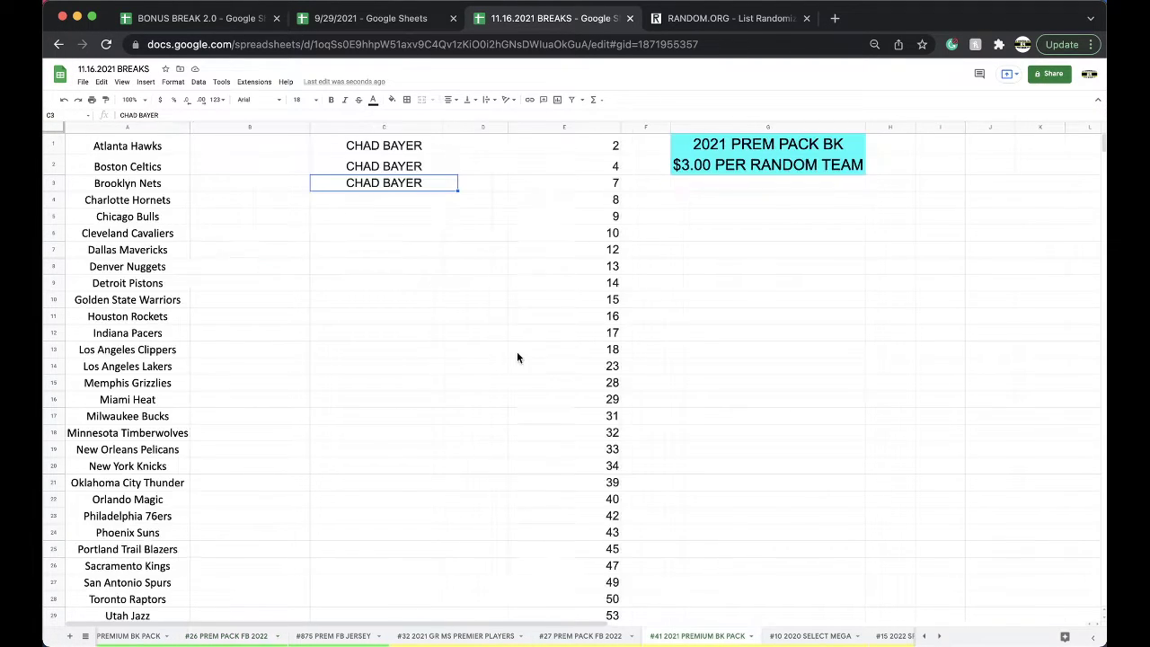
left_click(409, 349)
type("JAY STANTON")
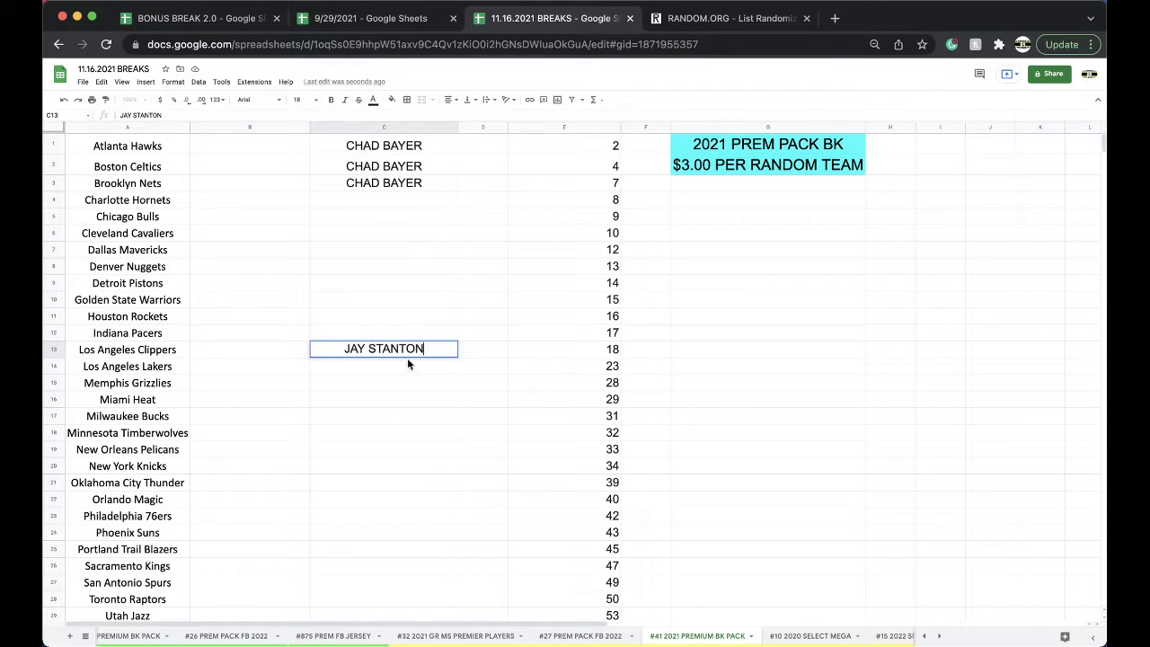
key("Return")
key("Return")
left_click(398, 349)
type("JEREMY PA")
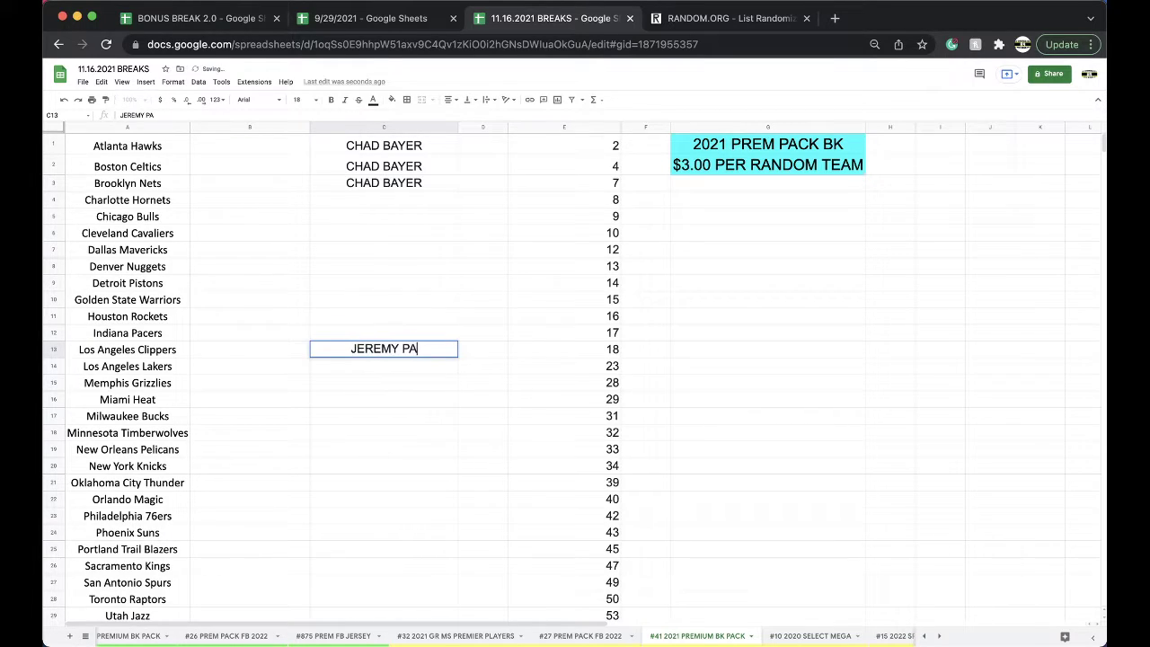
type("TRICK")
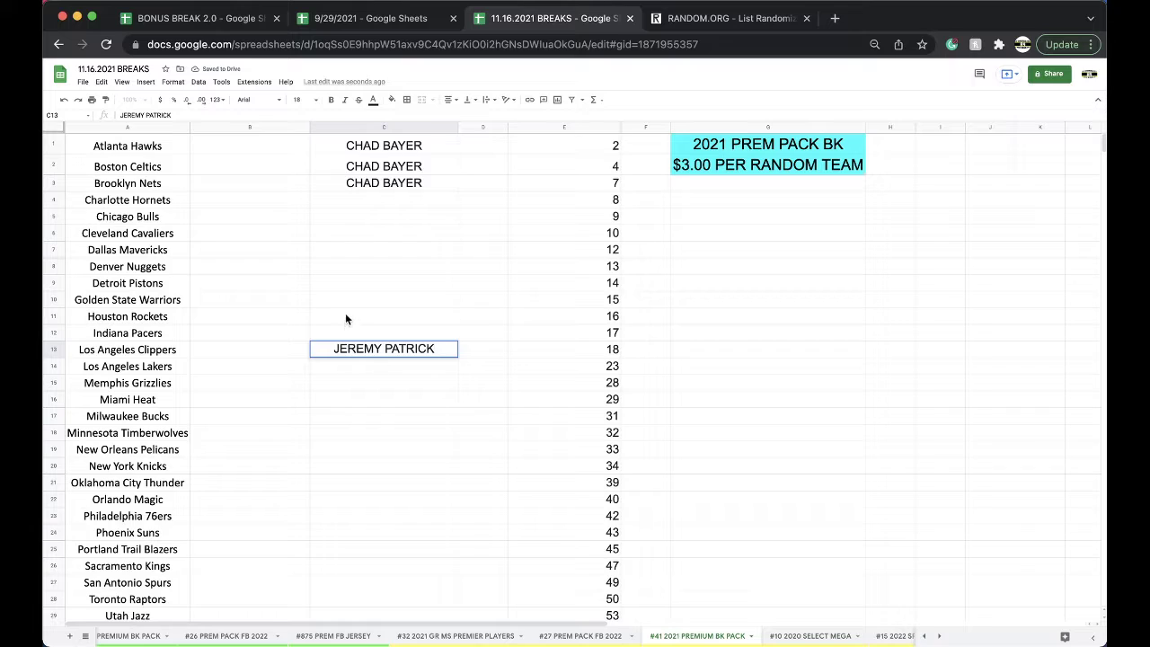
left_click(362, 302)
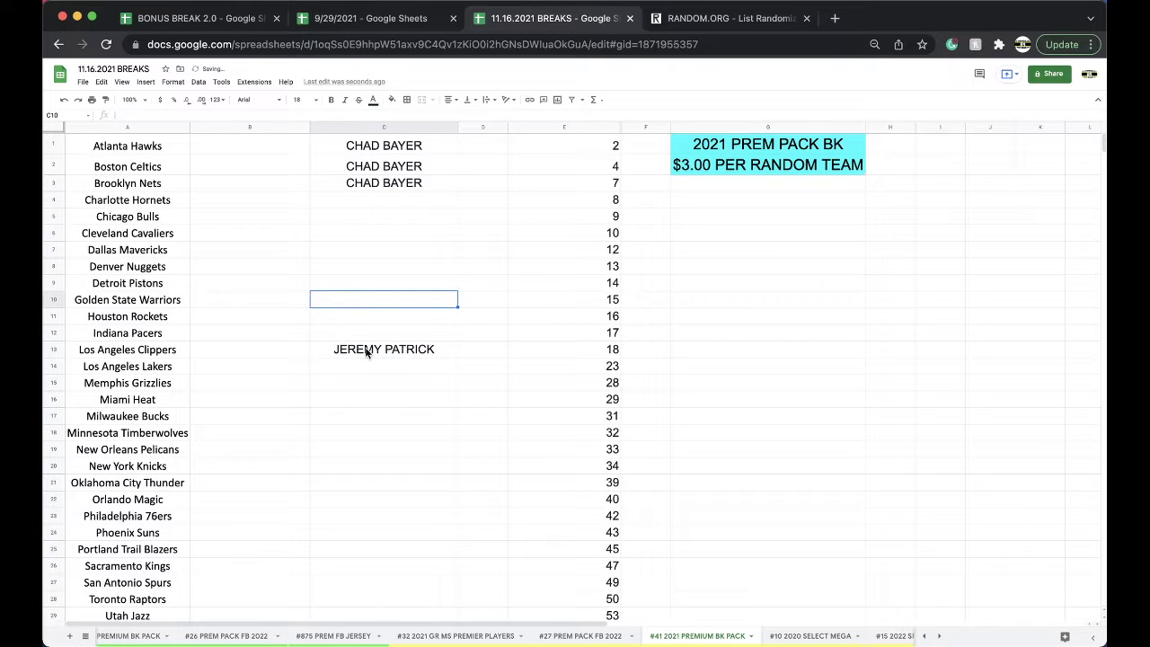
Step: Copy the buyer's name from C13 into C13 of the #15 2022 SPEC FB MINI sheet
left_click(369, 350)
key("cmd+c")
scroll(575, 636, "right", 3)
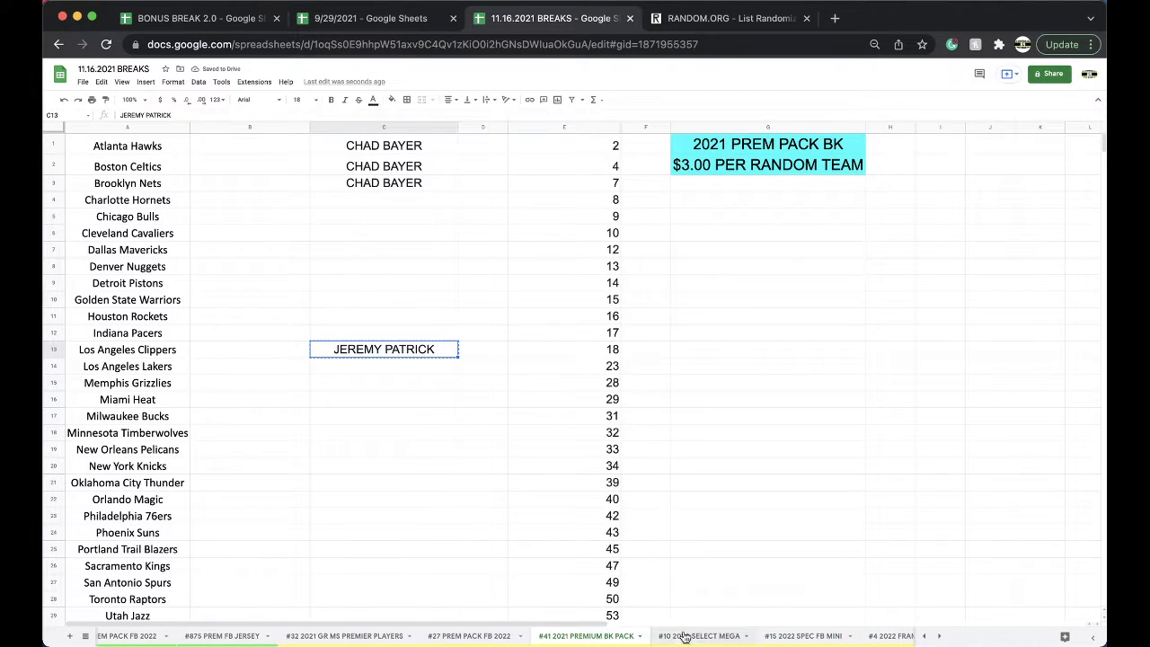
scroll(669, 642, "right", 2)
left_click(744, 637)
left_click(366, 353)
key("cmd+v")
Step: In the 9/29/2021 credit list, reduce the buyer's credit from $44.00 to $34.00
left_click(337, 27)
left_click(447, 313)
type("JERE")
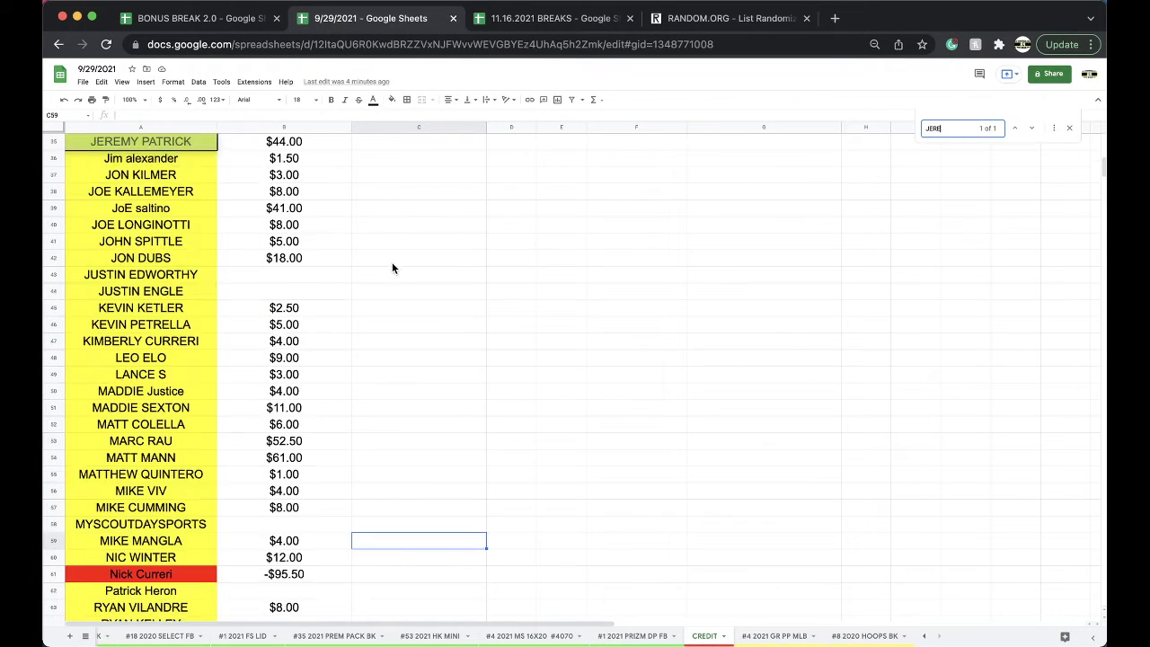
double_click(290, 144)
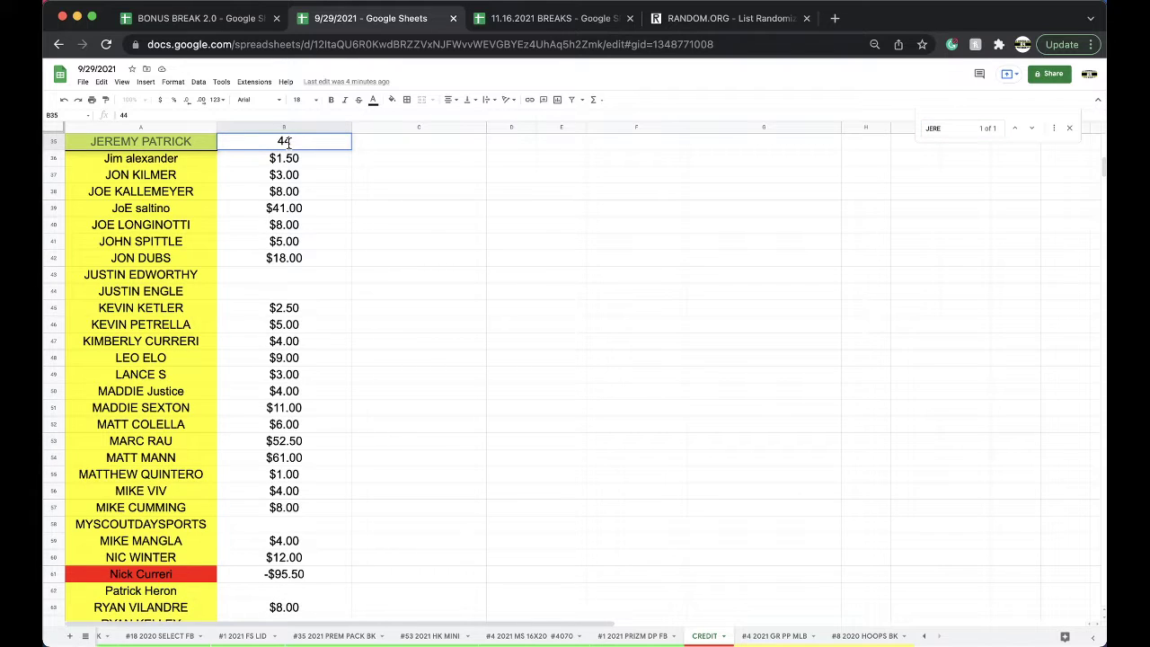
key("BackSpace")
key("BackSpace")
type("34")
left_click(416, 205)
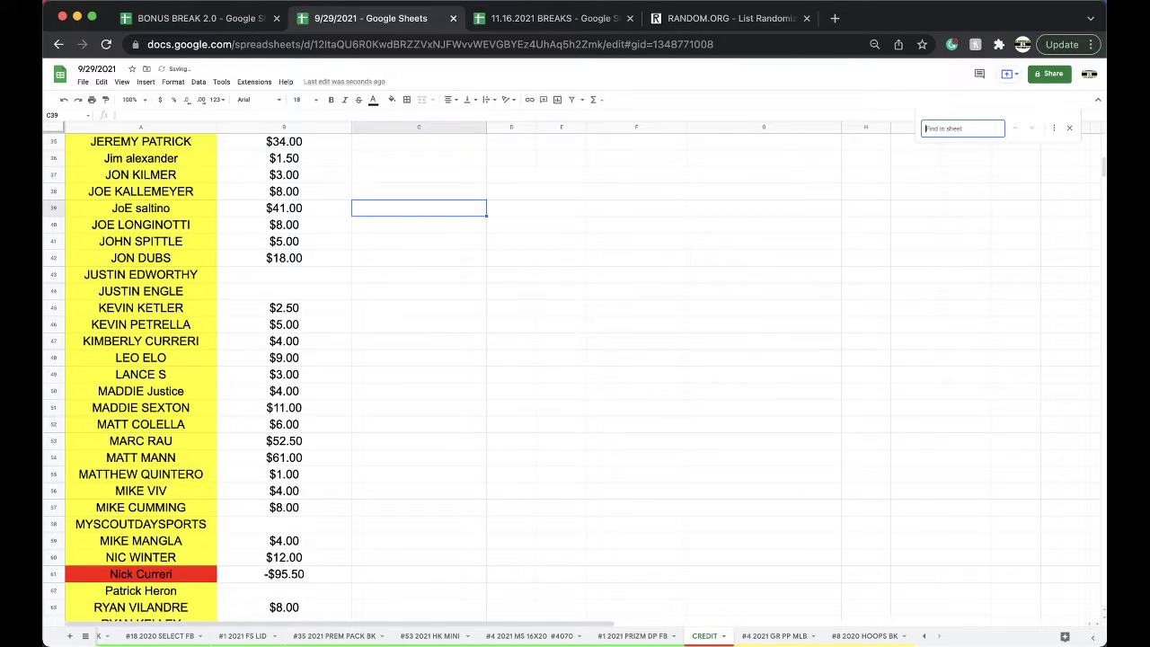
Step: Open the #26 PREM PACK FB 2022 sheet in 11.16.2021 BREAKS and start a find
left_click(537, 18)
scroll(382, 638, "right", 8)
left_click(380, 636)
key("super+f")
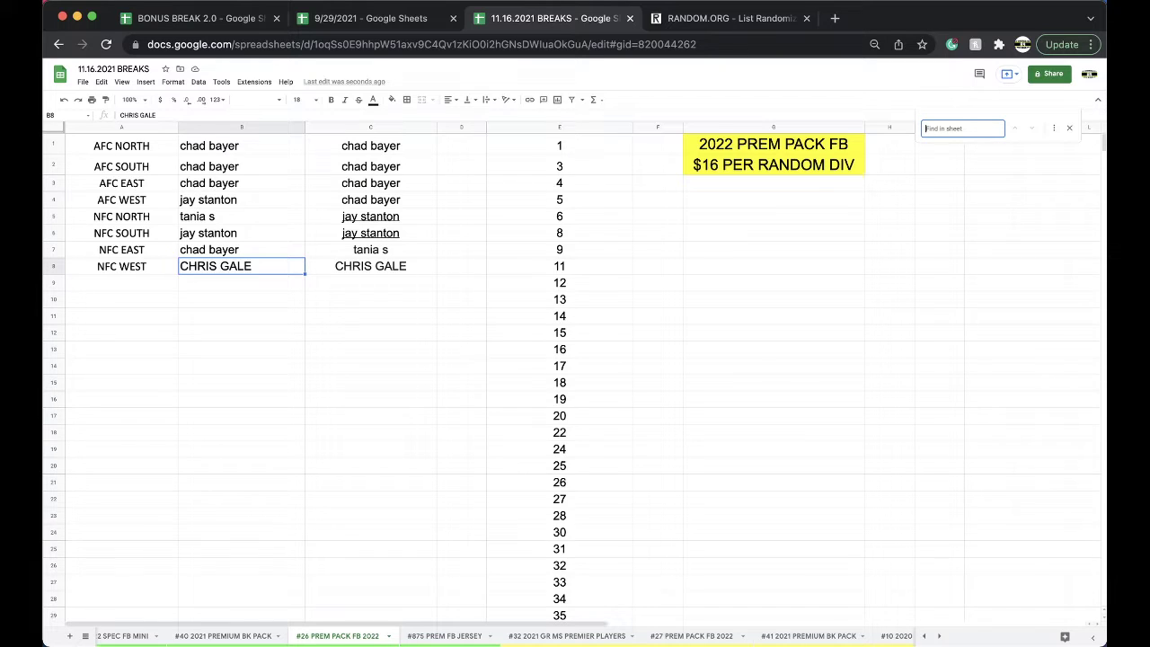
key("super+Tab")
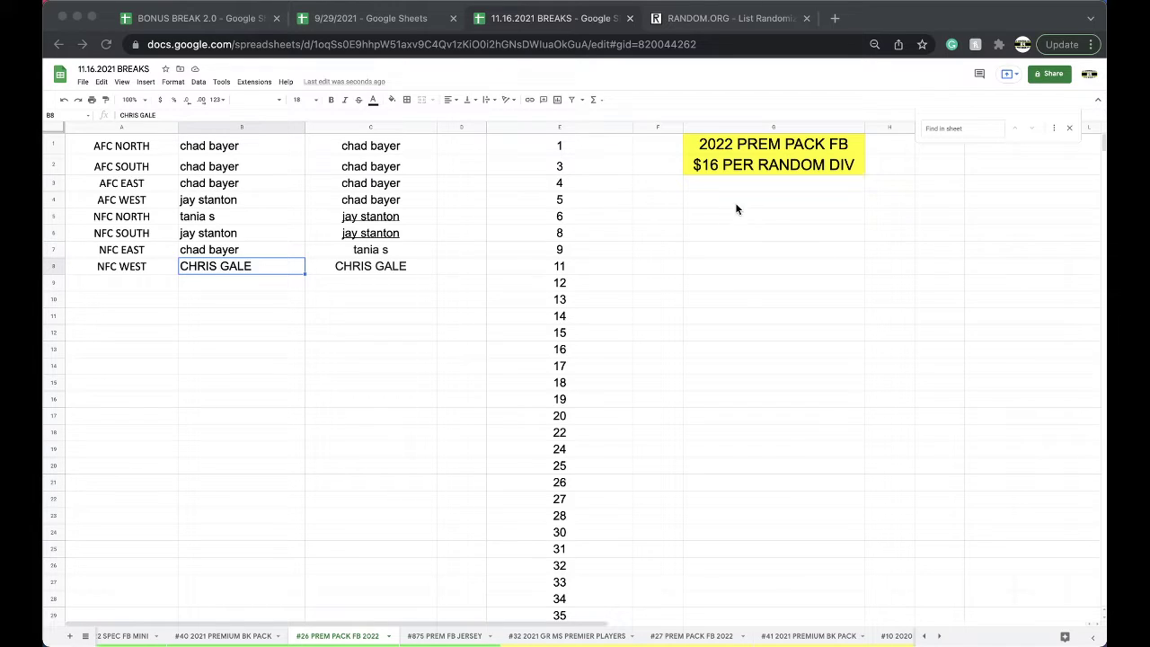
Step: On the 9/29/2021 CREDIT sheet, enter the new buyer's name in A8 with a $40 credit in B8
left_click(374, 22)
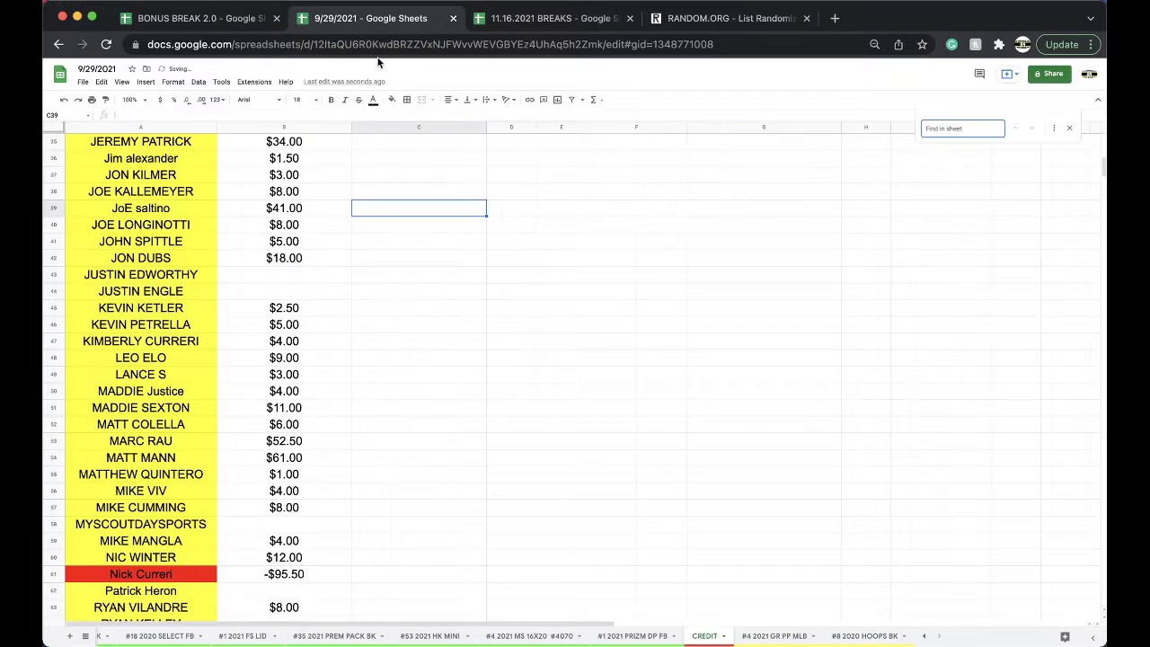
left_click(453, 294)
type("CHAD")
scroll(402, 272, "down", 2)
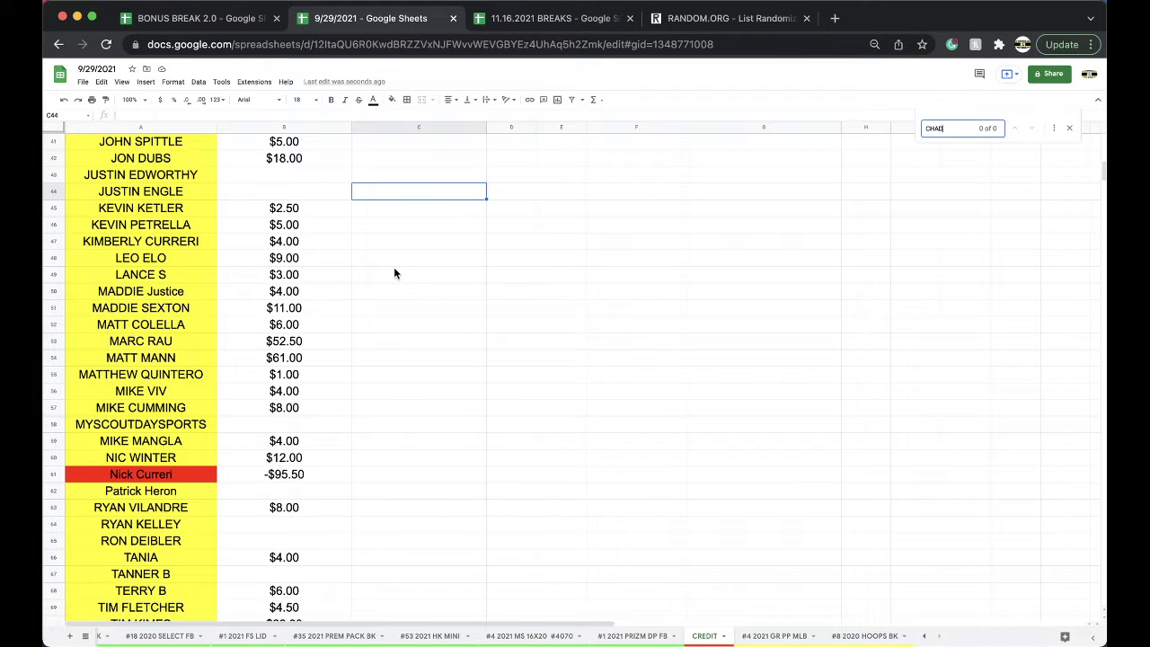
scroll(321, 310, "up", 10)
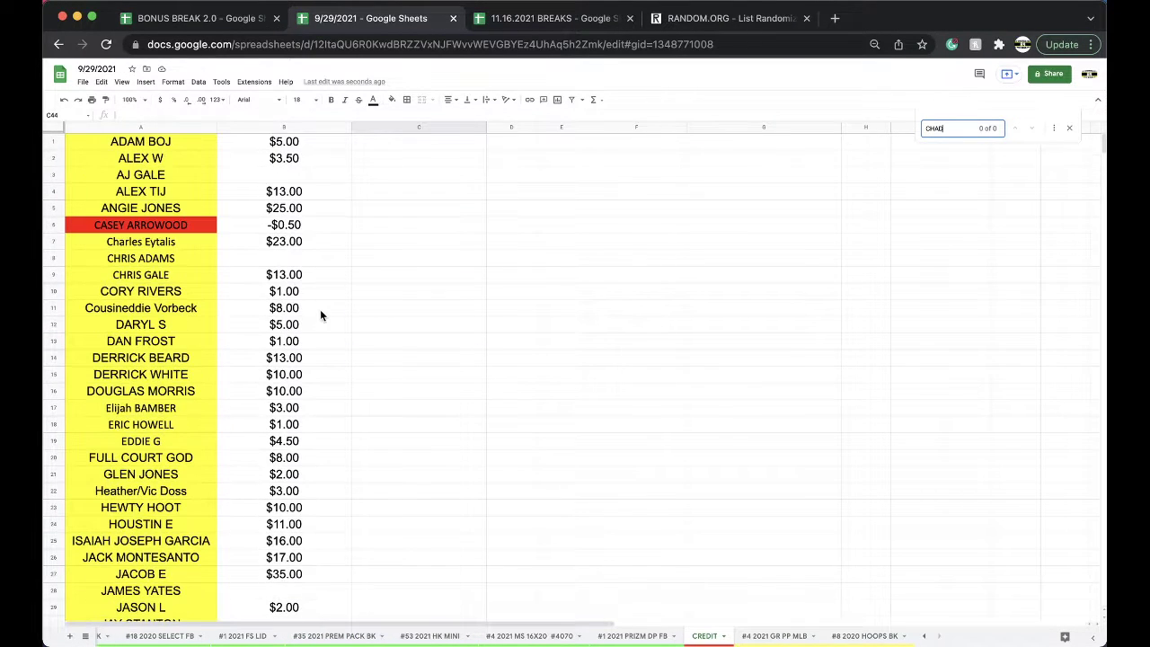
left_click(178, 263)
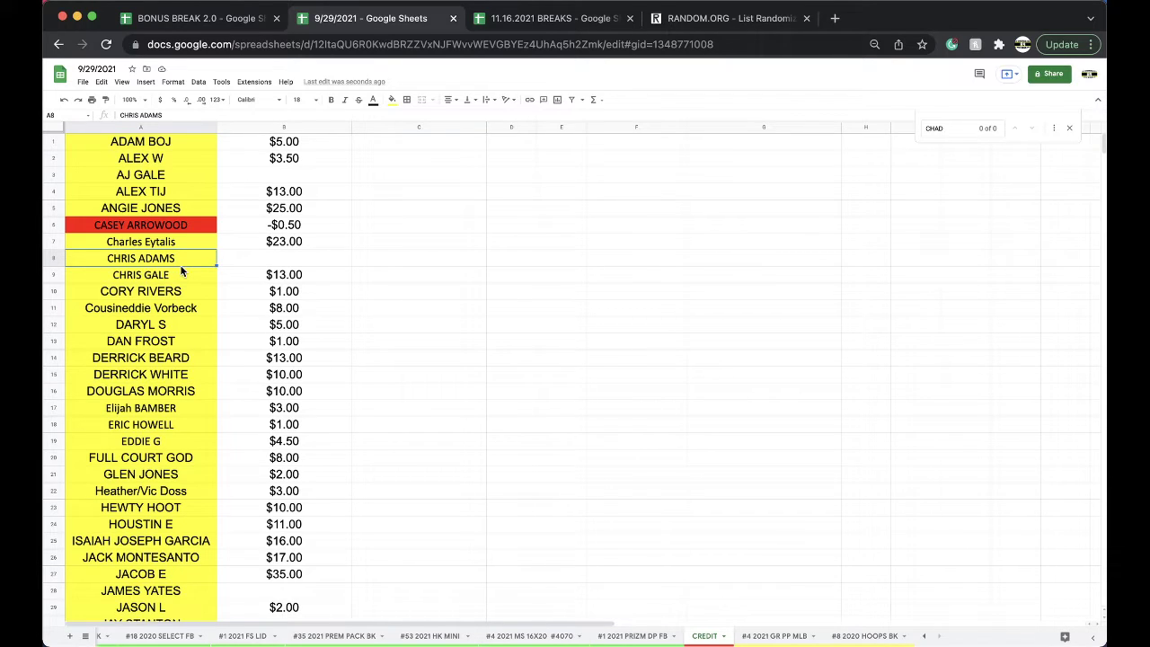
type("CHAD BAYER")
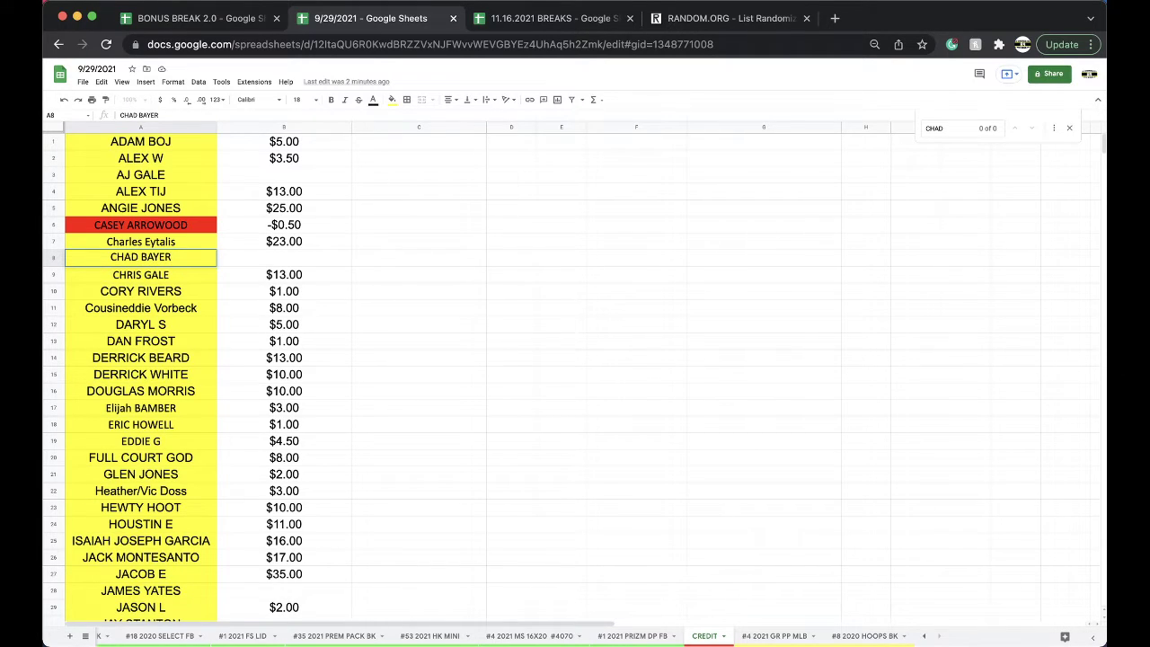
key("Tab")
type("$40")
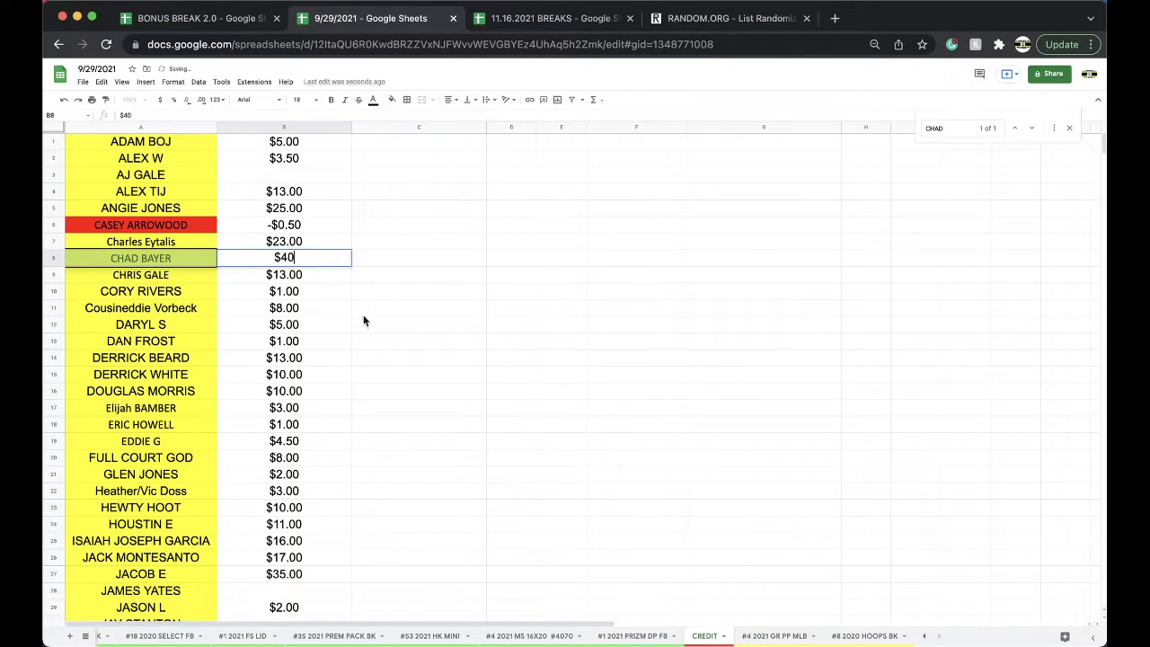
left_click(370, 316)
Step: Check the BREAKS spreadsheet, then return to the CREDIT sheet and copy the buyer's name in A8
left_click(510, 26)
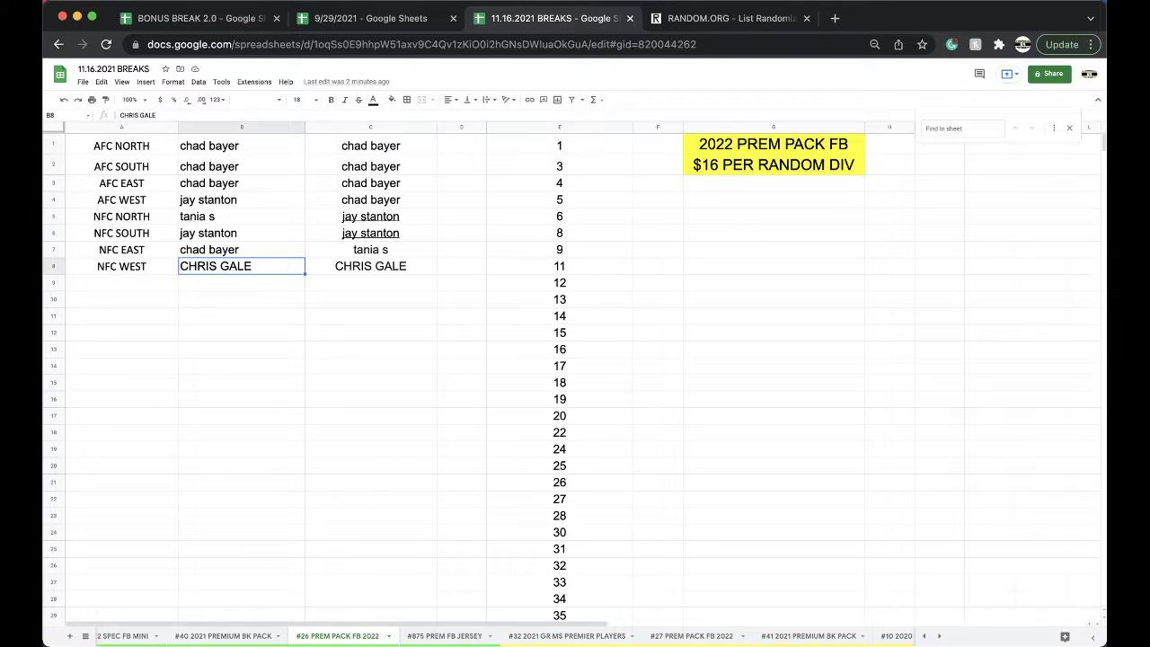
left_click(377, 19)
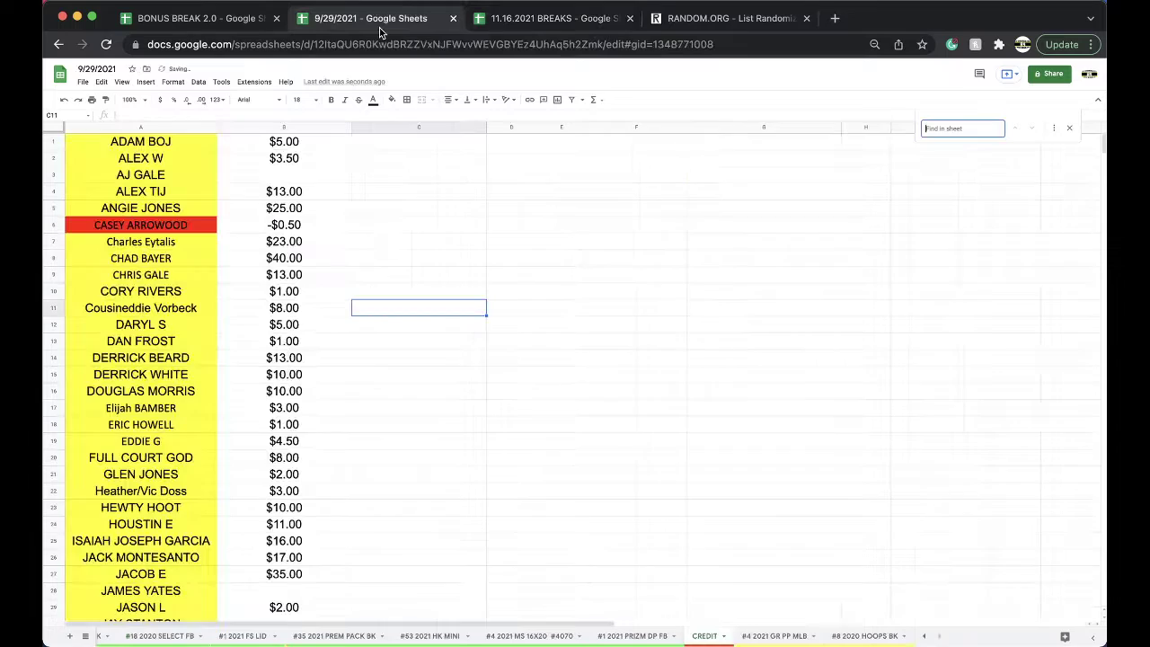
left_click(286, 258)
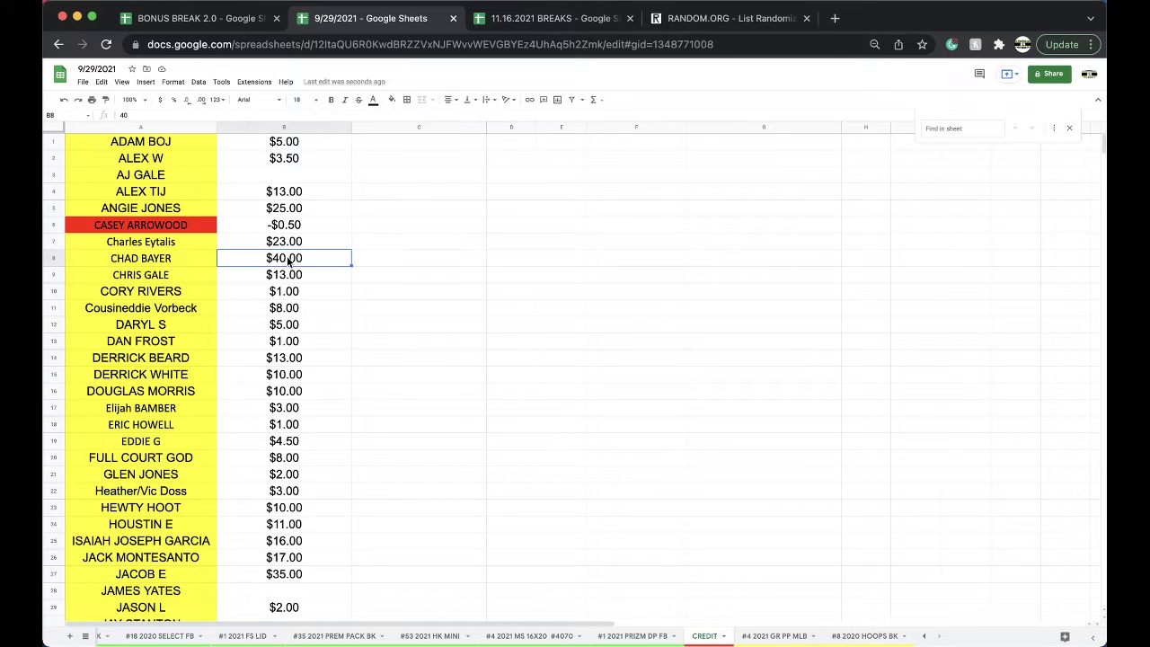
key("BackSpace")
key("Left")
Step: On #4109 ARCHIVES MLB, paste the buyer name into the Chicago Cubs cell as text only
left_click(507, 19)
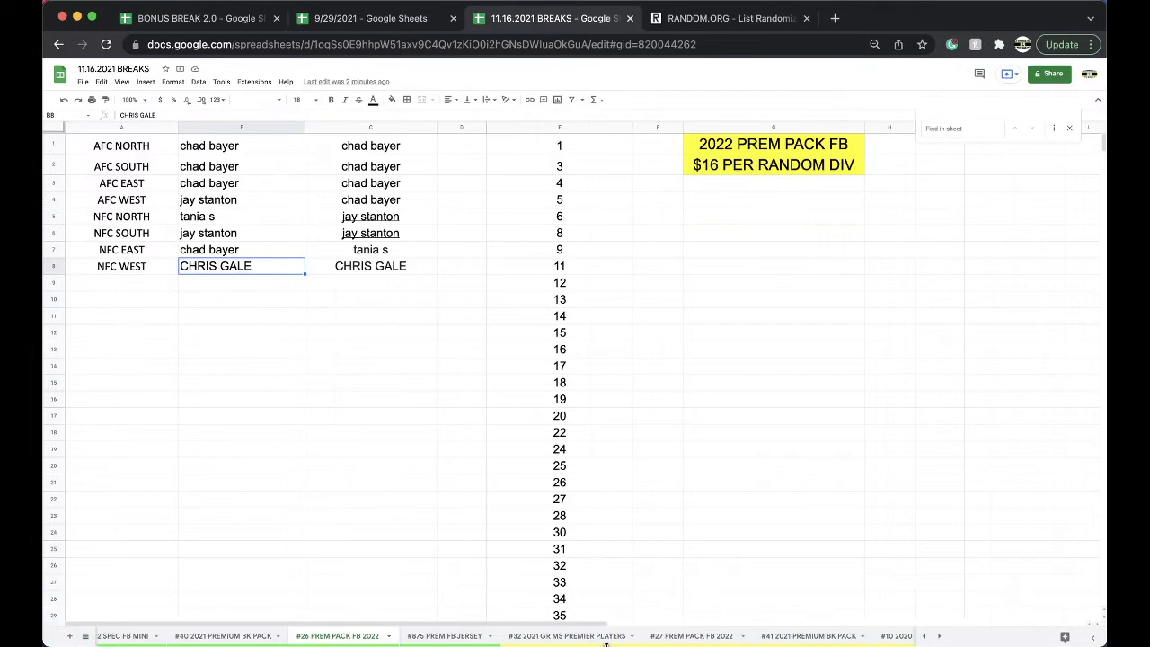
scroll(601, 641, "right", 10)
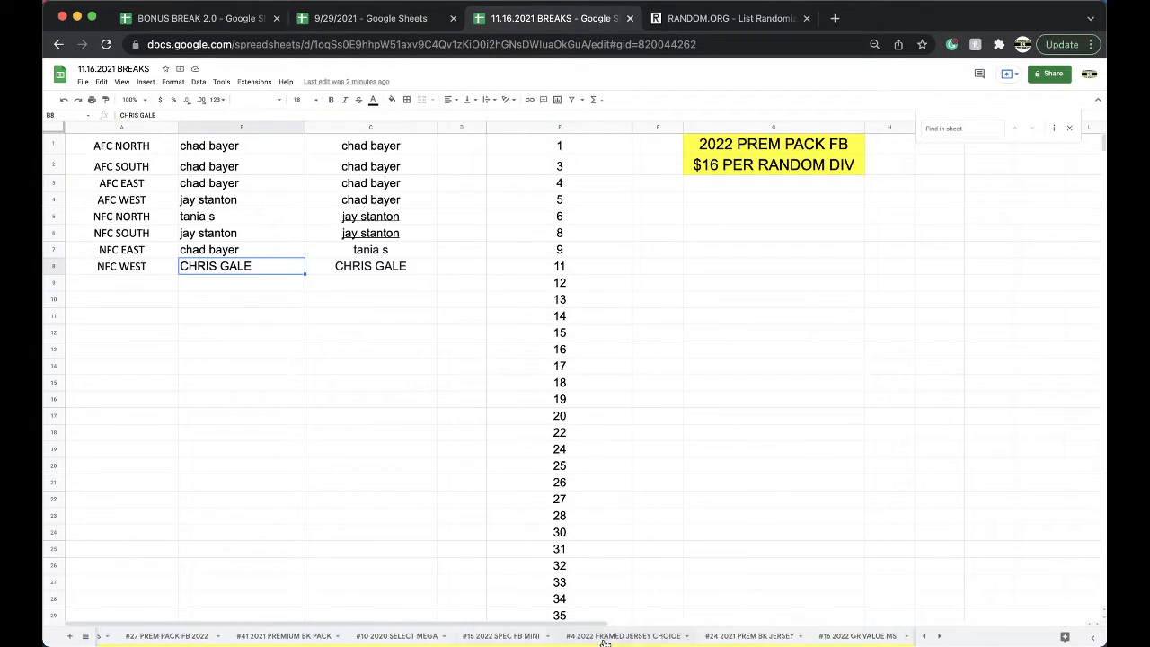
scroll(709, 640, "right", 5)
left_click(764, 636)
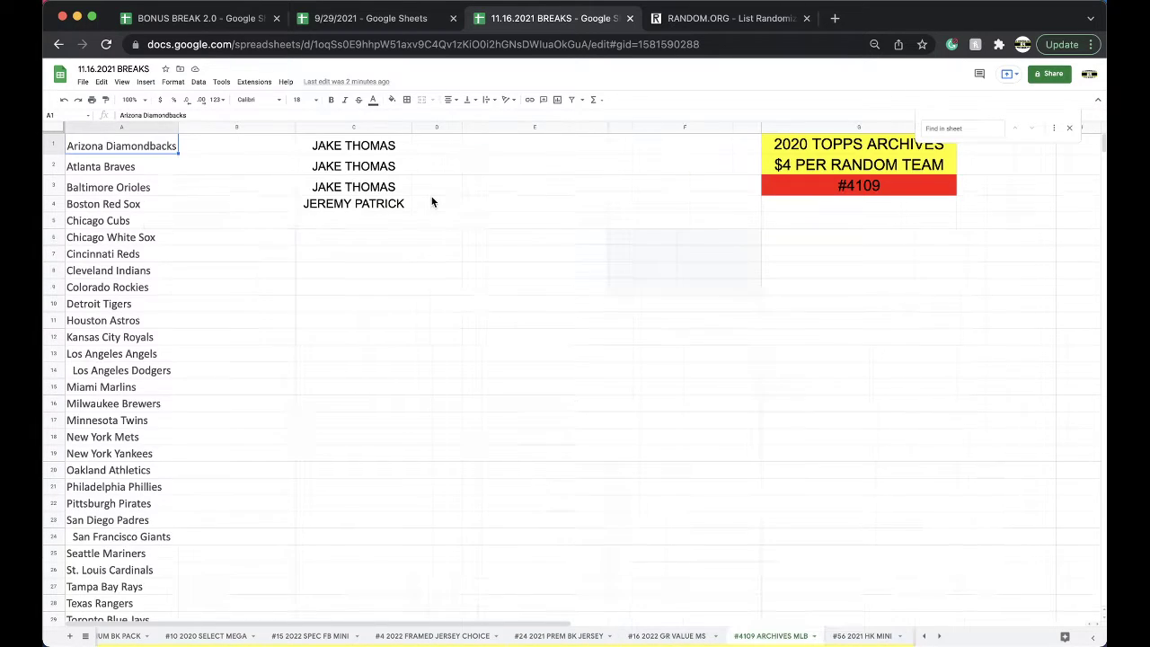
left_click(352, 220)
key("ctrl+v")
left_click(425, 238)
left_click(437, 259)
Step: Paste the buyer name into C6:C14 and move the #4109 ARCHIVES MLB tab earlier
left_click_drag(382, 239, 384, 368)
key("ctrl+v")
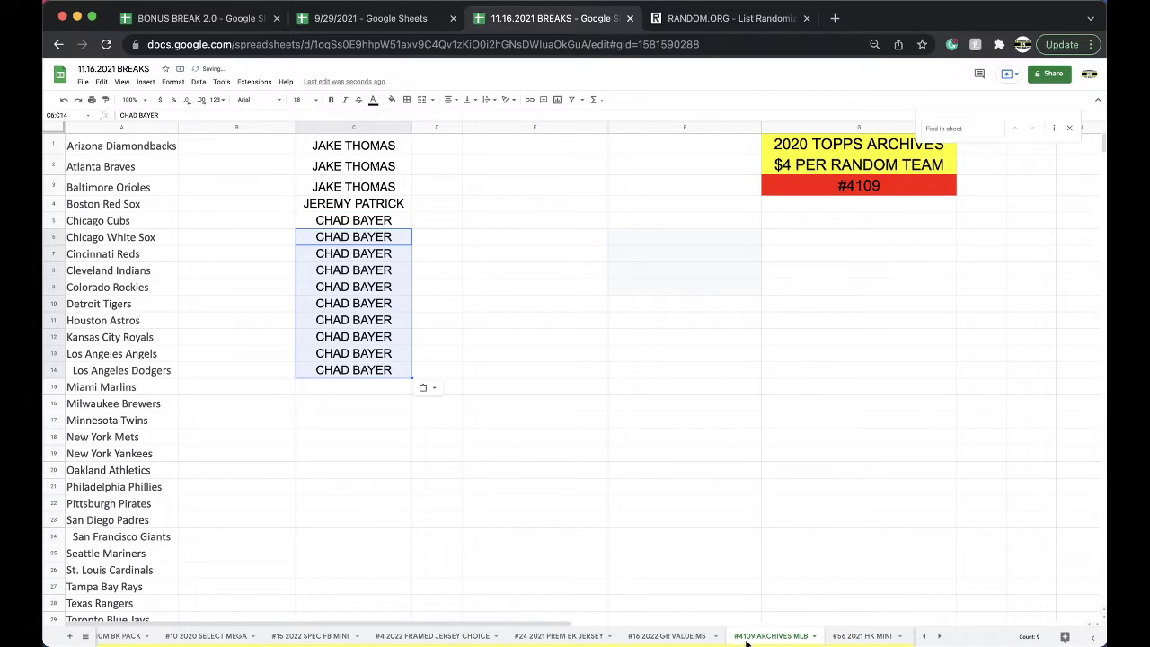
mouse_move(704, 640)
left_mouse_down()
mouse_move(566, 638)
mouse_move(683, 629)
mouse_move(461, 640)
left_mouse_up()
scroll(461, 640, "left", 5)
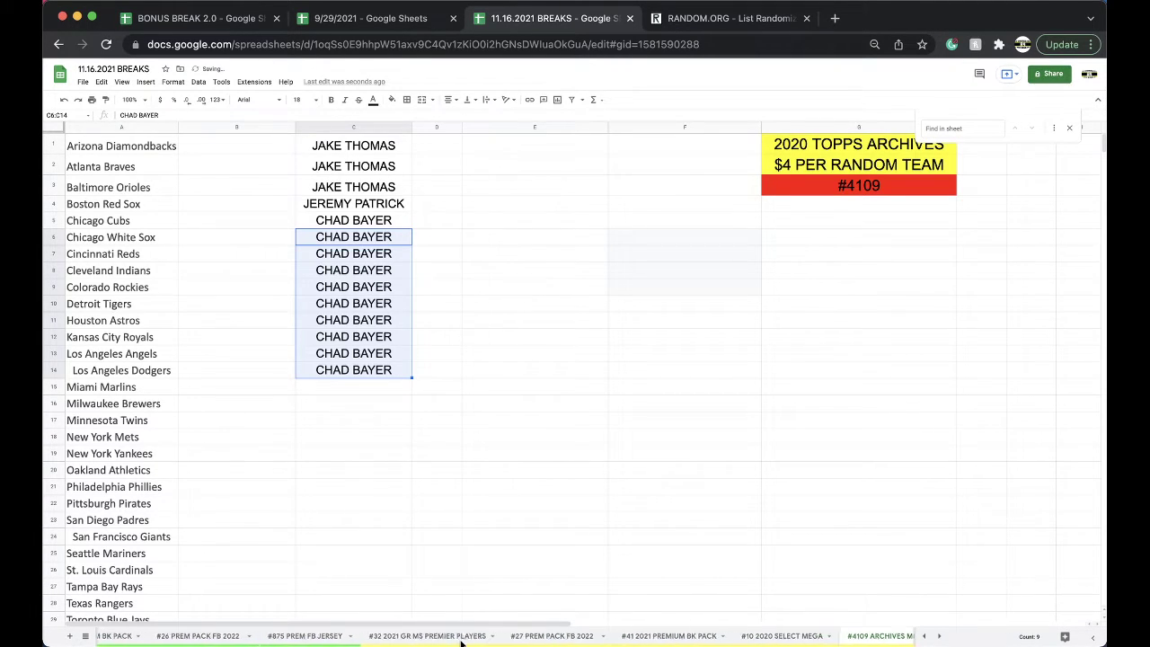
left_click(286, 637)
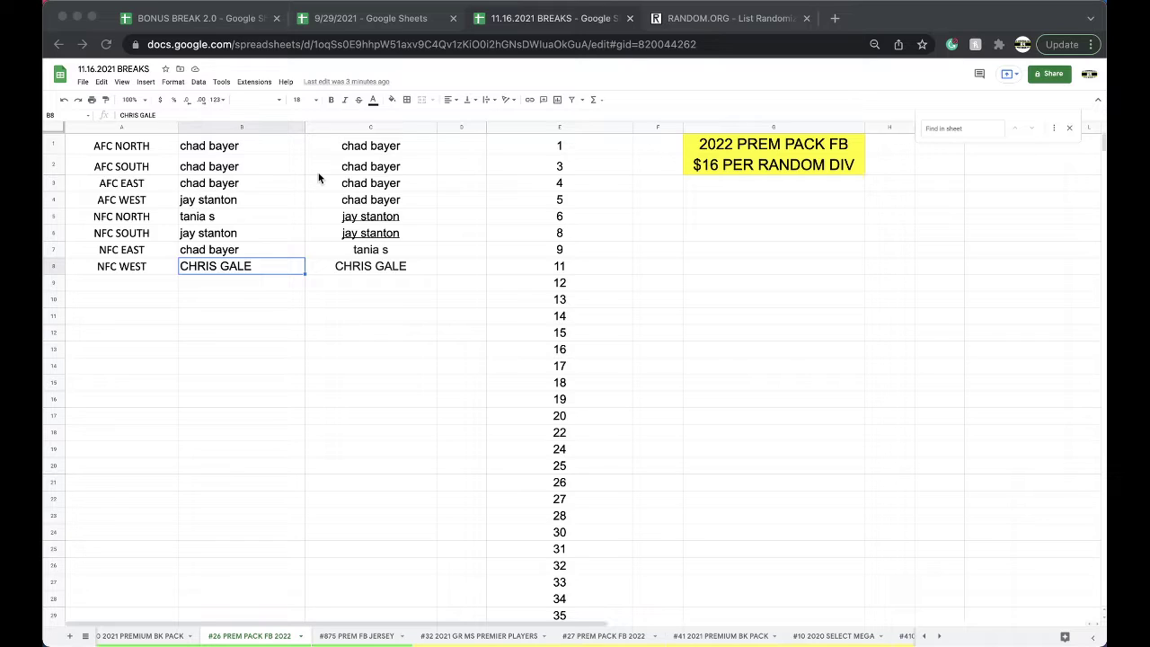
Step: Fill the AFC NORTH, AFC EAST and NFC EAST buyer cells orange and select column C's names
left_click(247, 151)
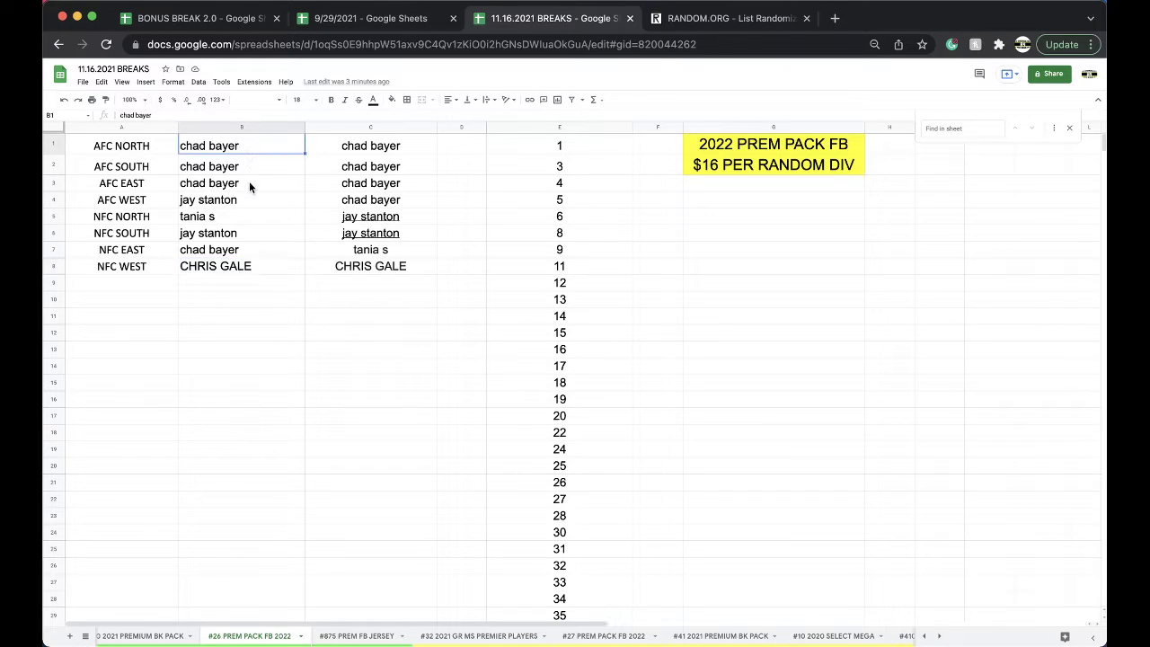
left_click(249, 185, "super")
left_click(249, 250, "super")
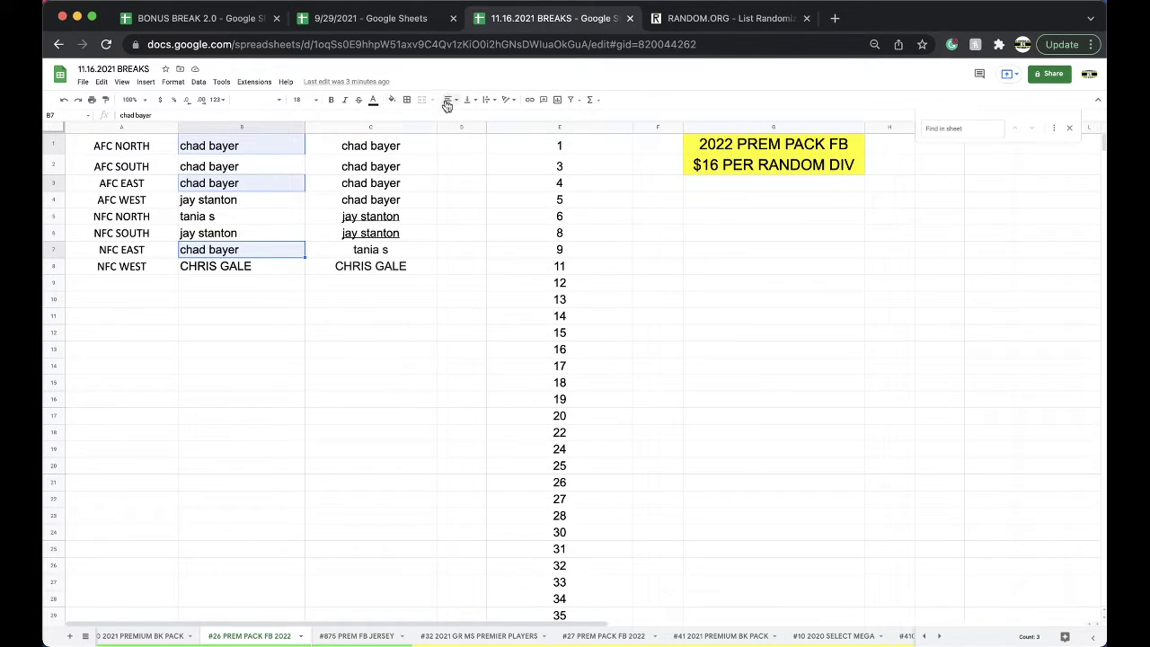
left_click(394, 101)
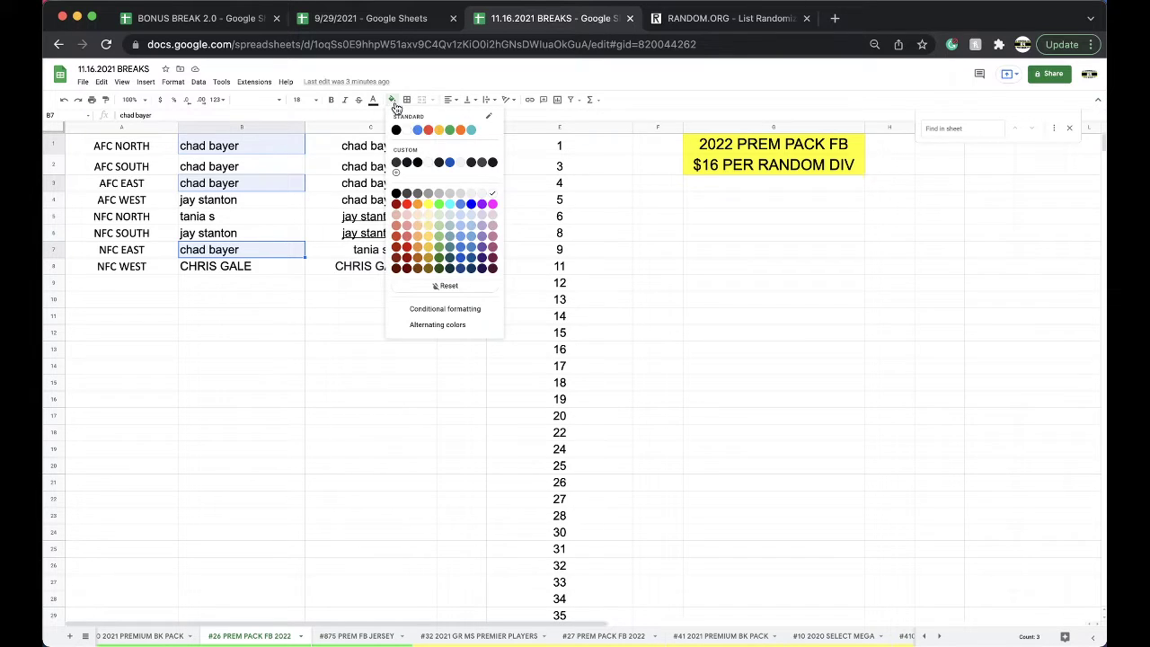
left_click(439, 129)
left_click_drag(393, 145, 388, 267)
key("ctrl+c")
Step: Paste the eight buyer names into the List Randomizer, shuffle five times, and select the top name
left_click(697, 25)
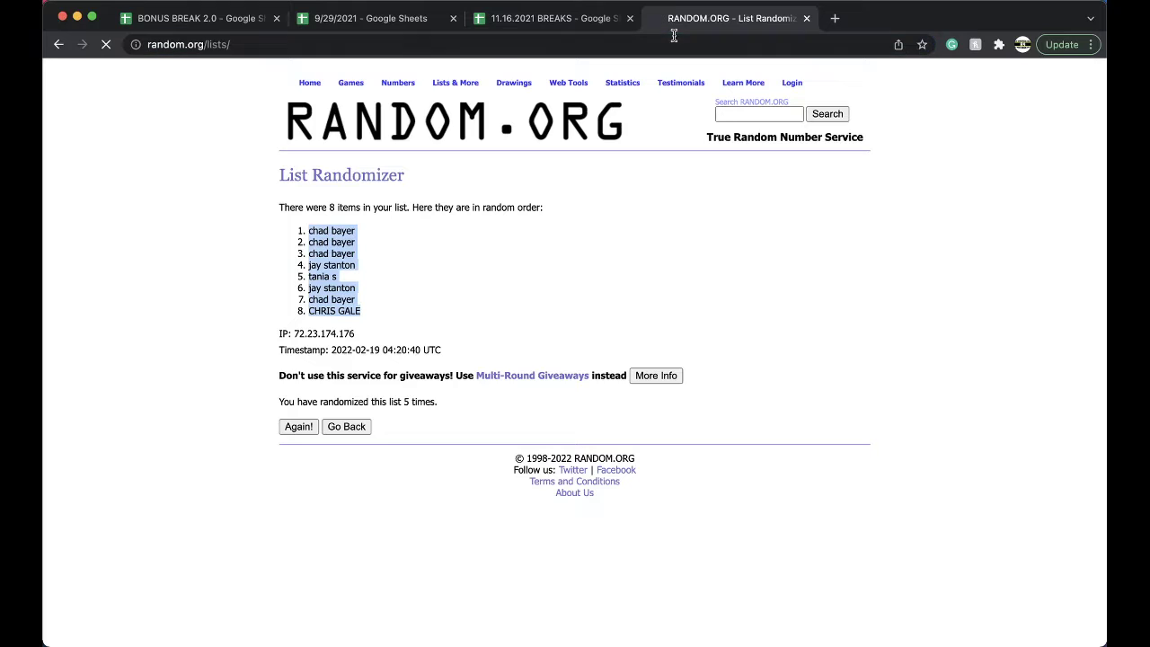
left_click(360, 362)
key("ctrl+v")
left_click(309, 526)
left_click(294, 403)
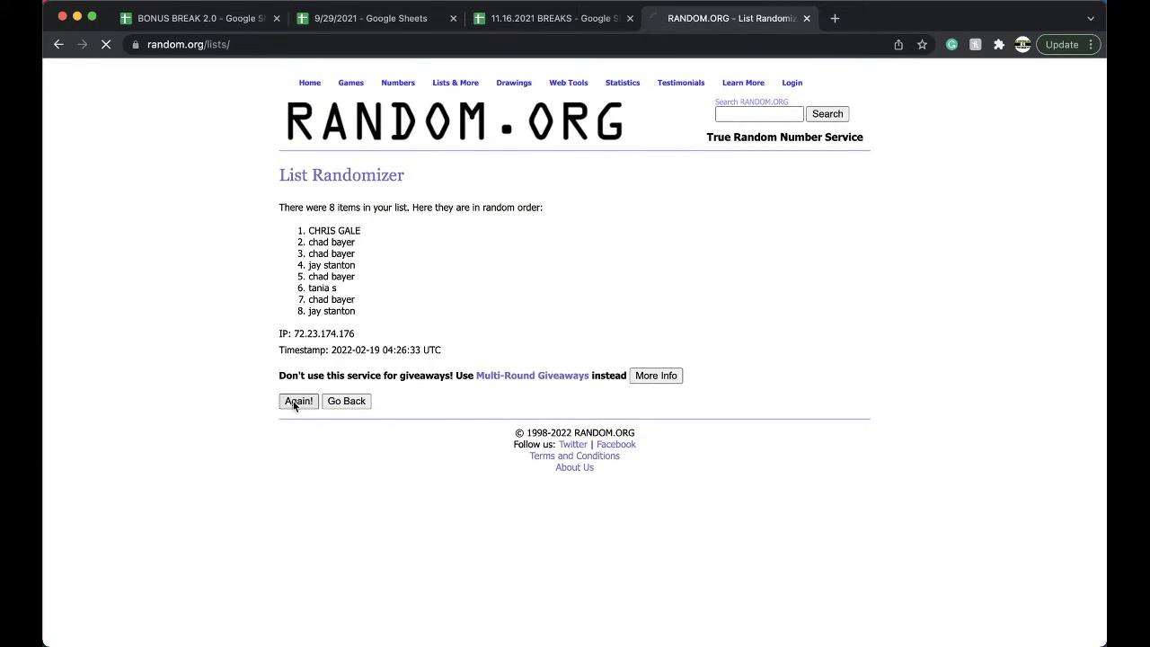
left_click(294, 427)
left_click(294, 428)
left_click(293, 427)
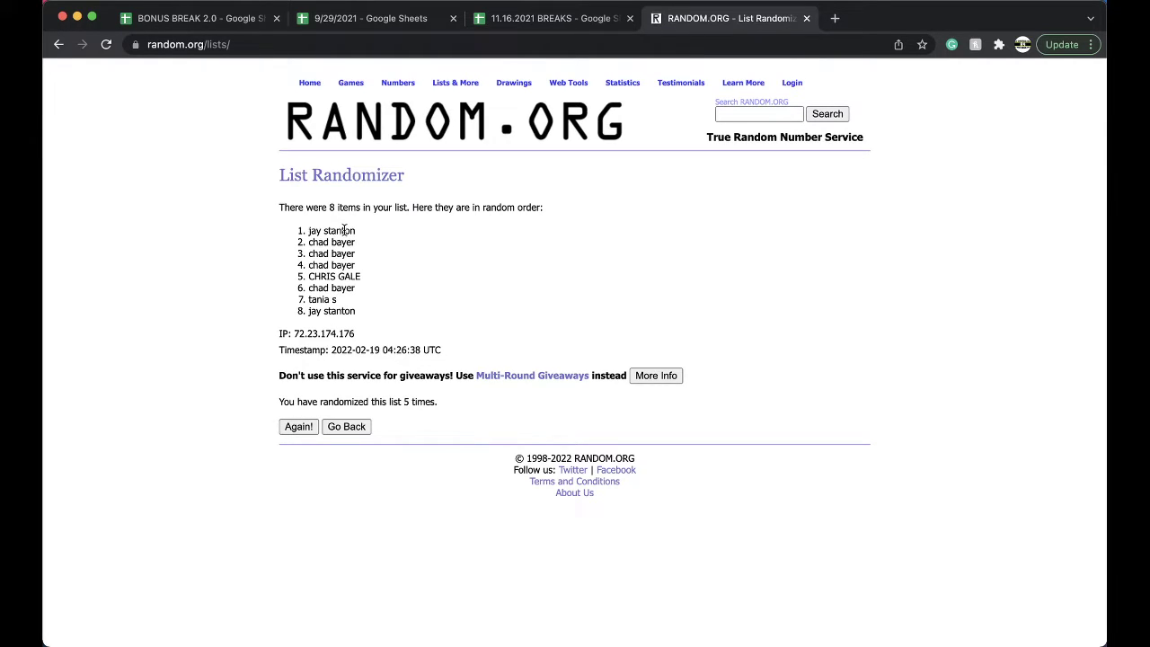
triple_click(341, 230)
Step: On #308 BONUS FOOTBALL, paste the winner as plain text beside Washington Redskins and enter #26 PREM PACK FB
left_click(525, 24)
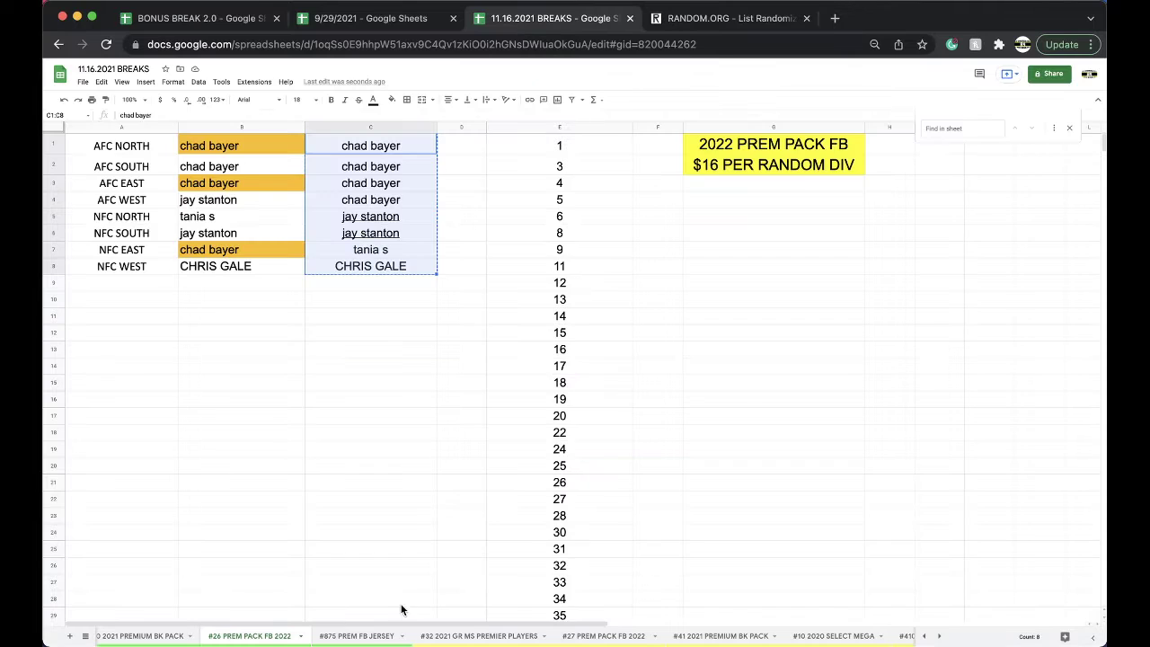
scroll(293, 169, "down", 10)
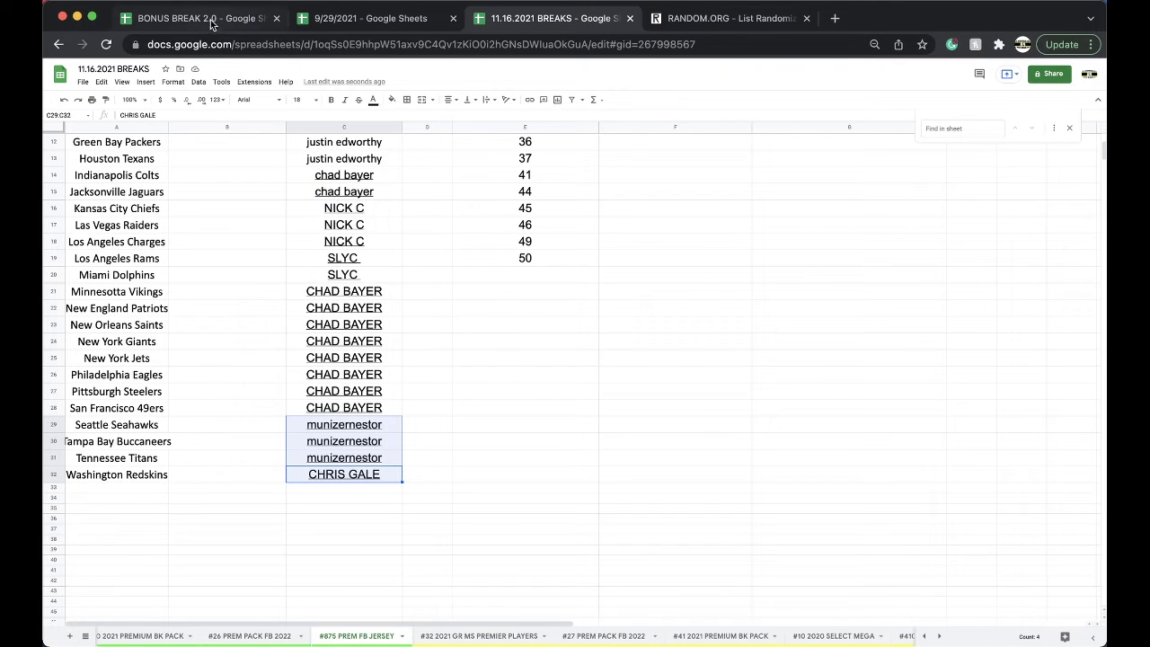
left_click(214, 20)
left_click(85, 636)
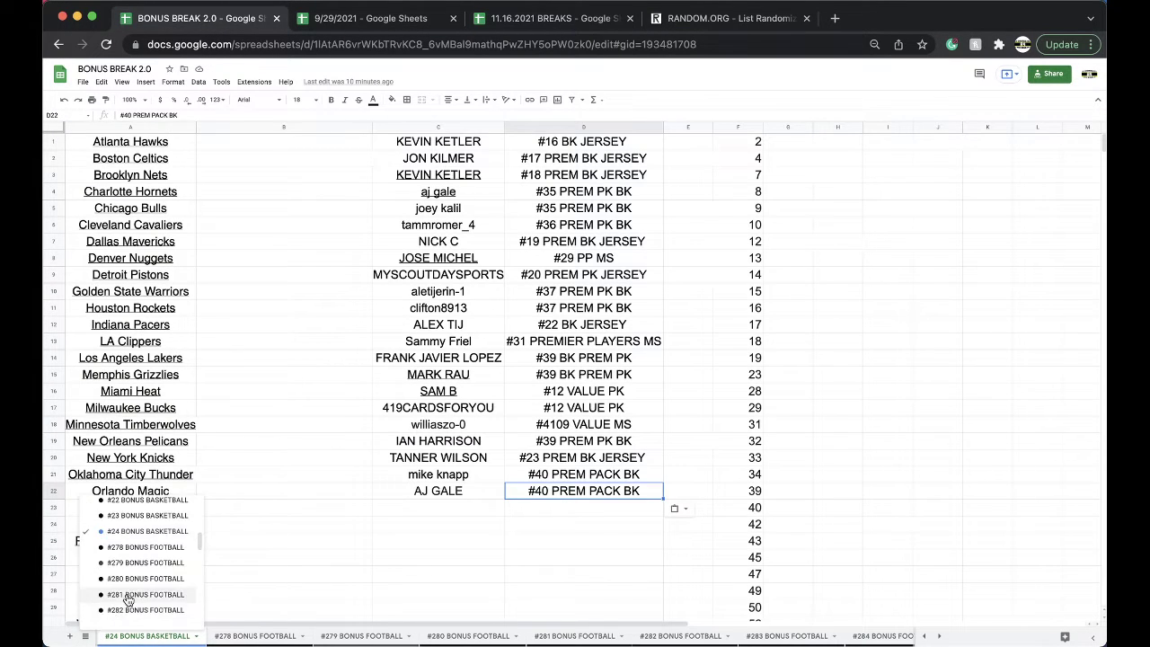
scroll(143, 575, "down", 5)
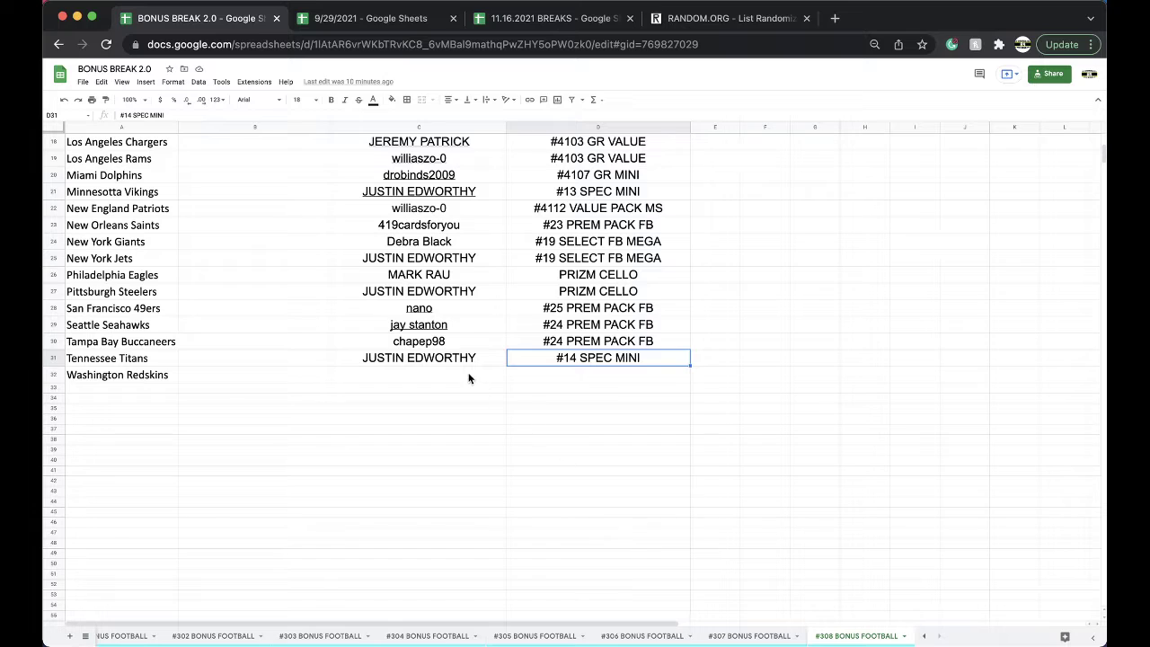
left_click(468, 378)
key("ctrl+v")
left_click(523, 404)
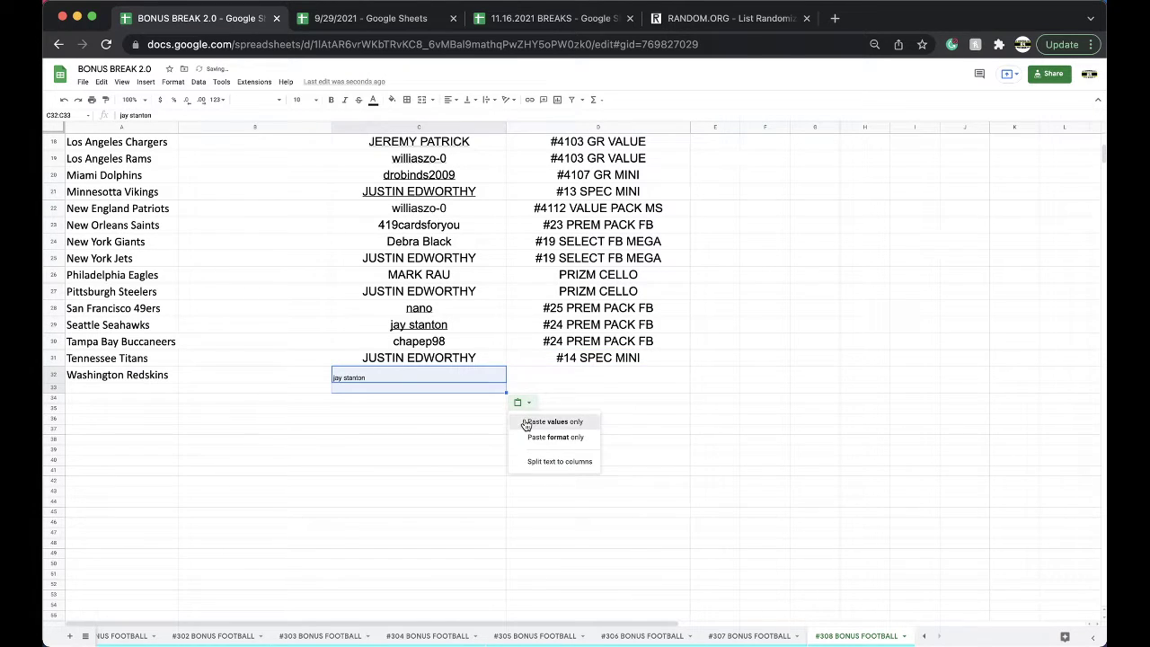
left_click(554, 422)
left_click(550, 372)
type("#26 PREM PACK FB")
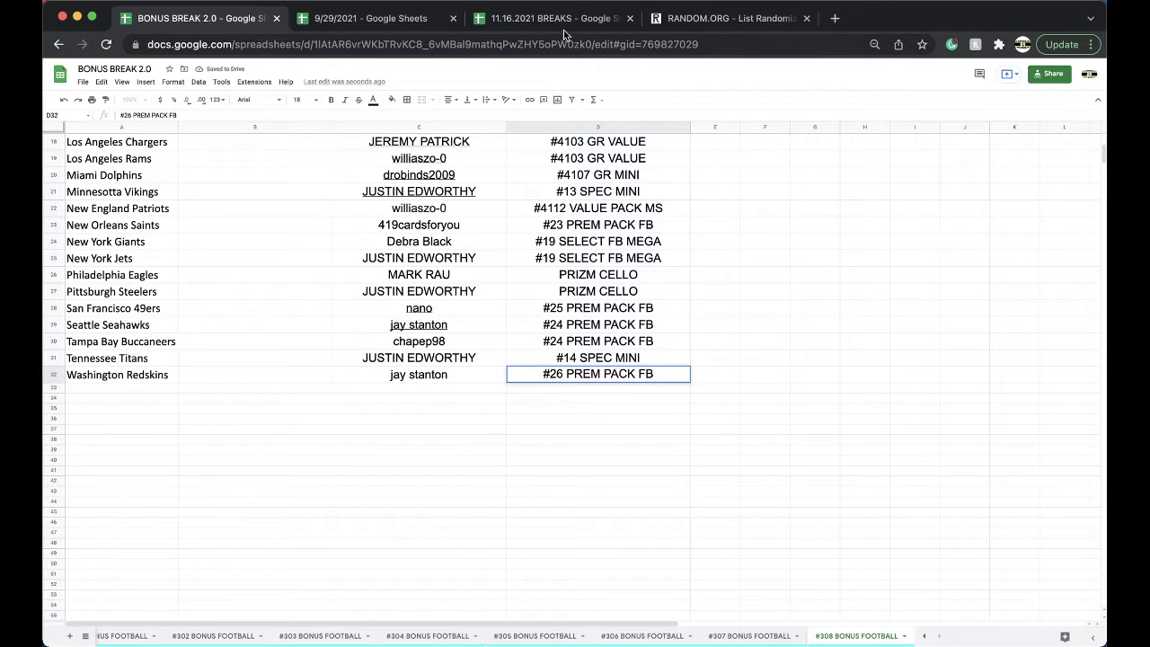
Step: Duplicate the #308 sheet and name the copy #309 BONUS FOOTBALL
right_click(834, 636)
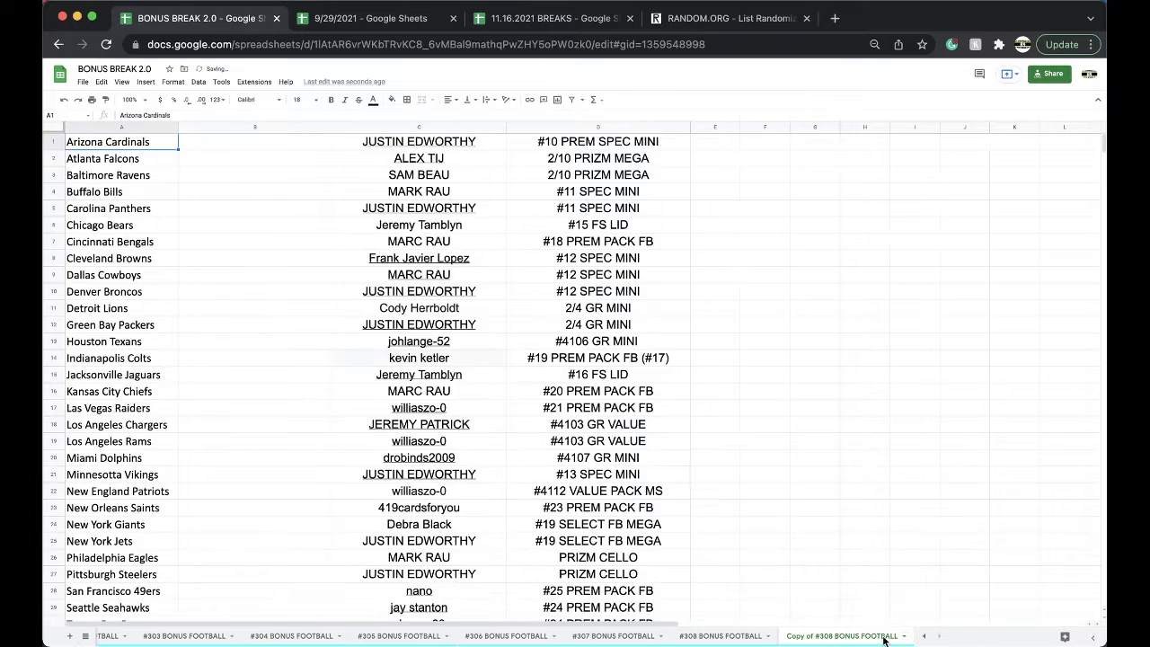
double_click(834, 637)
type("#309 BONUS FOOTBALL")
key("Return")
left_click(736, 543)
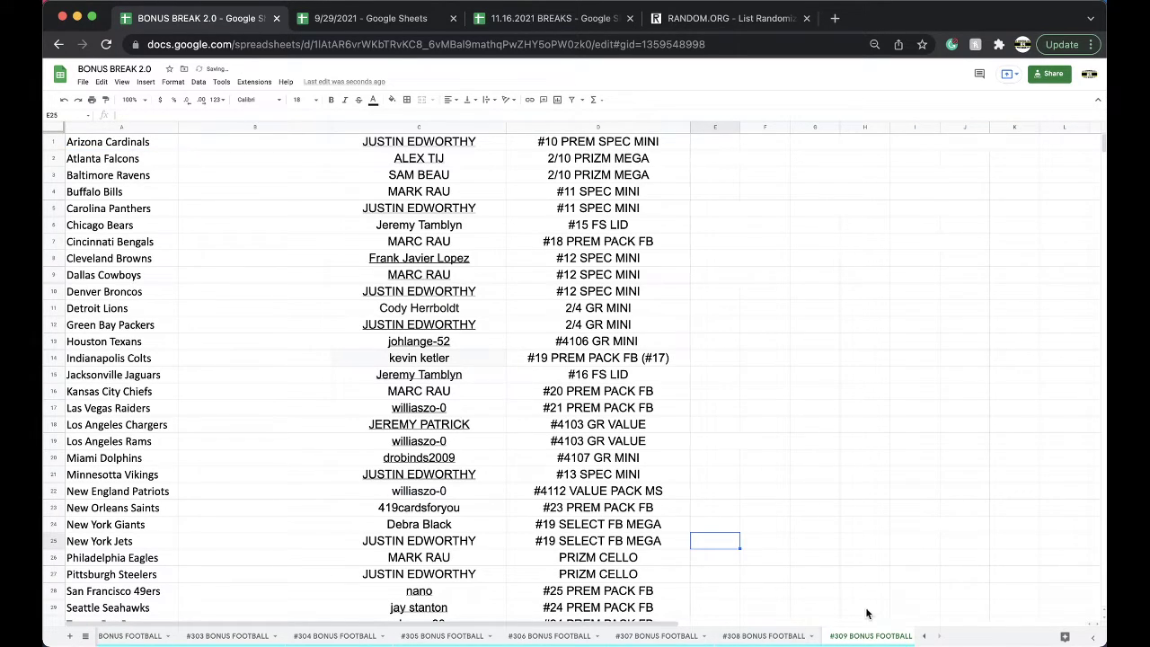
Step: Clear all contents of columns C and D on #309 BONUS FOOTBALL
right_click(870, 635)
mouse_move(876, 527)
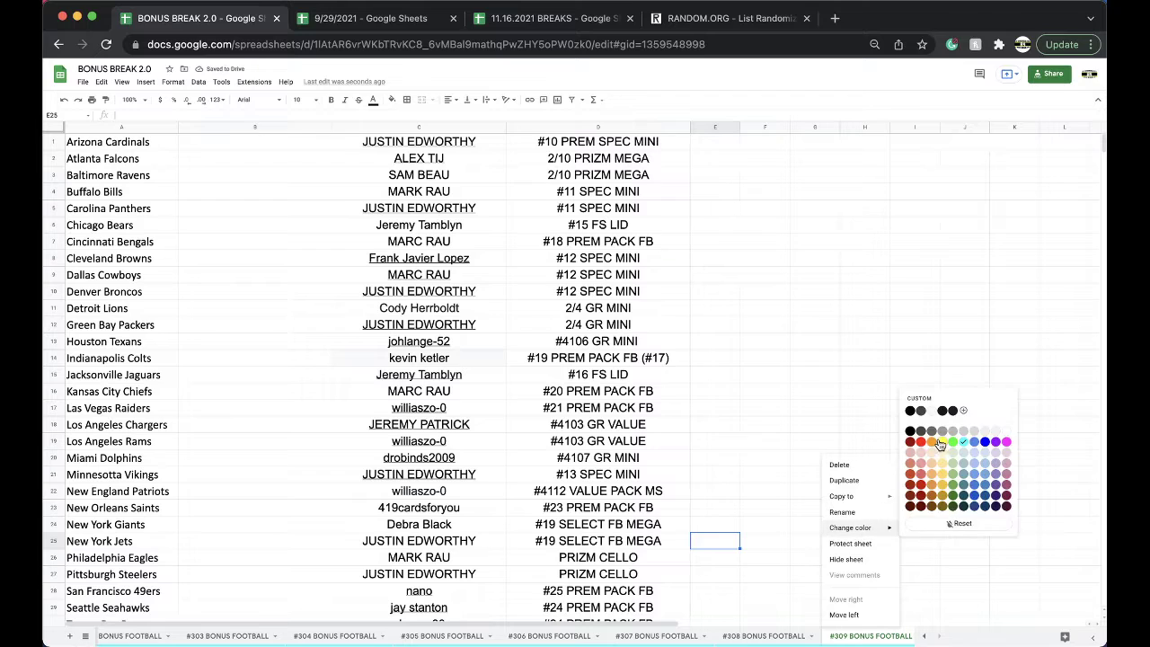
left_click(490, 130)
left_click(487, 126)
key("shift+Right")
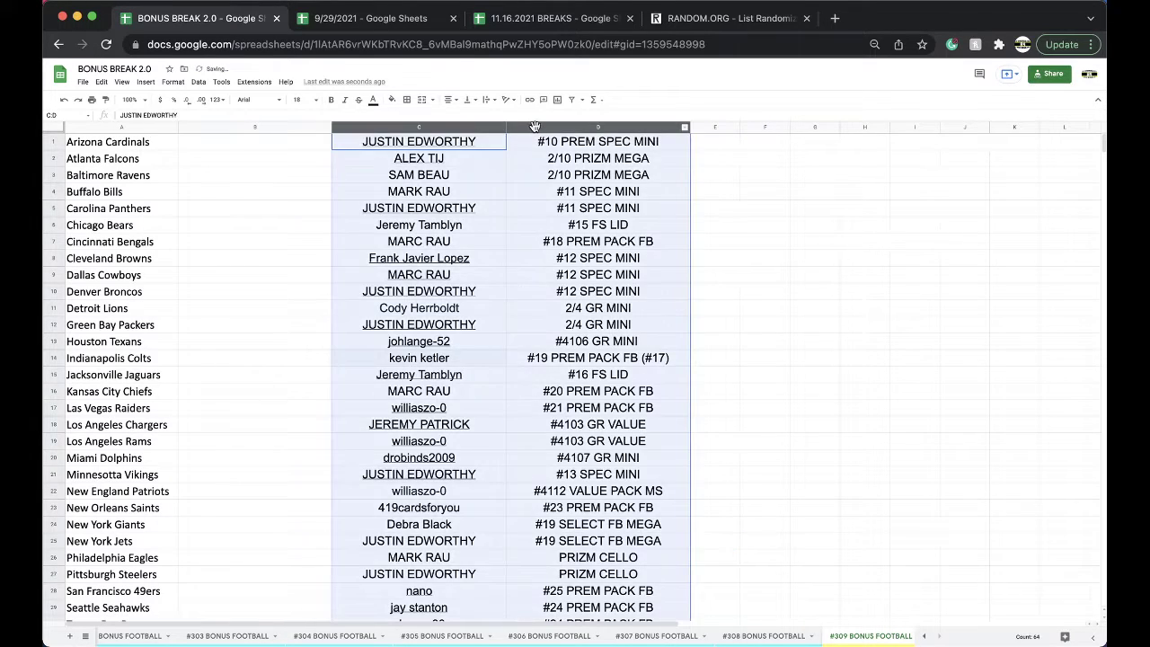
key("Delete")
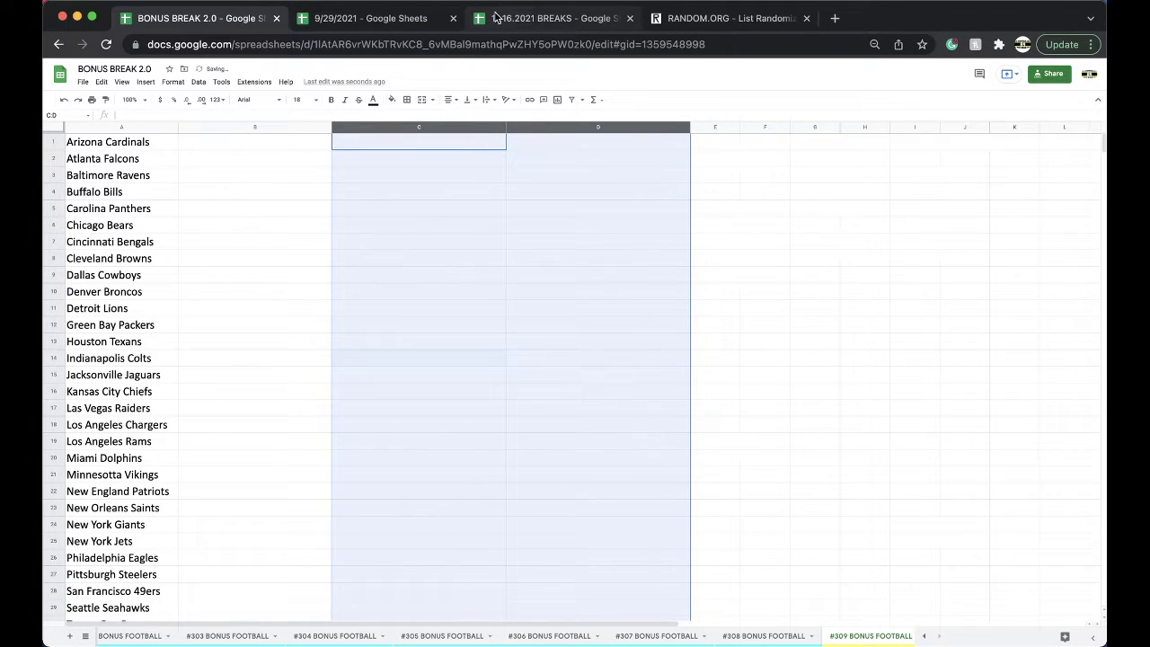
left_click(495, 14)
scroll(424, 477, "up", 5)
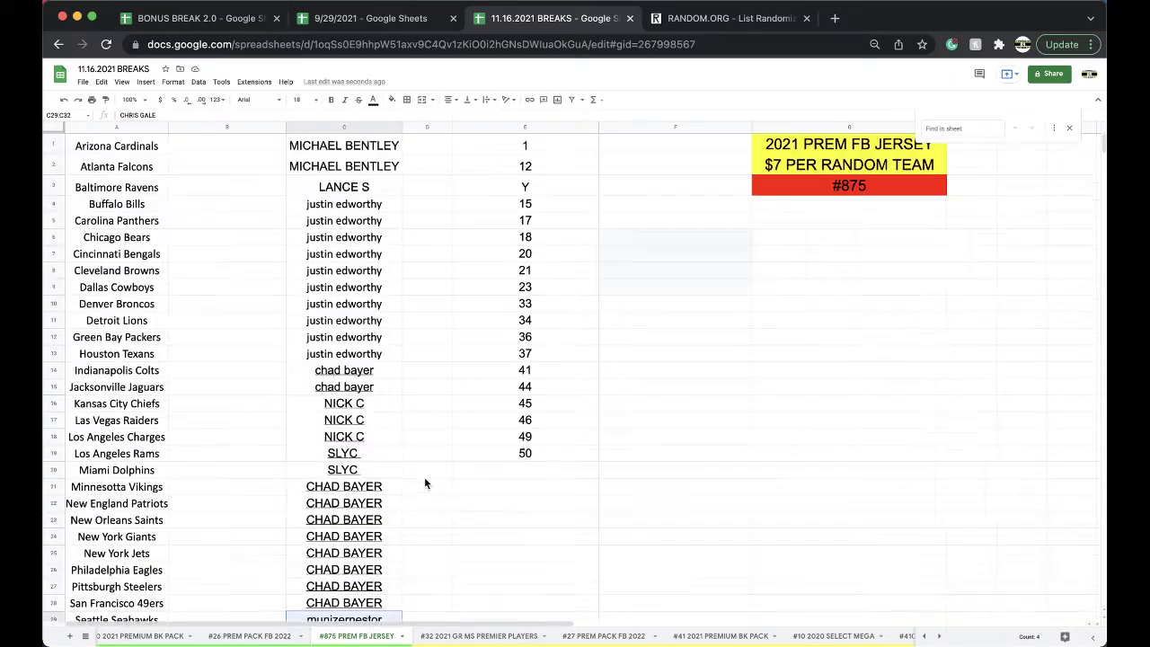